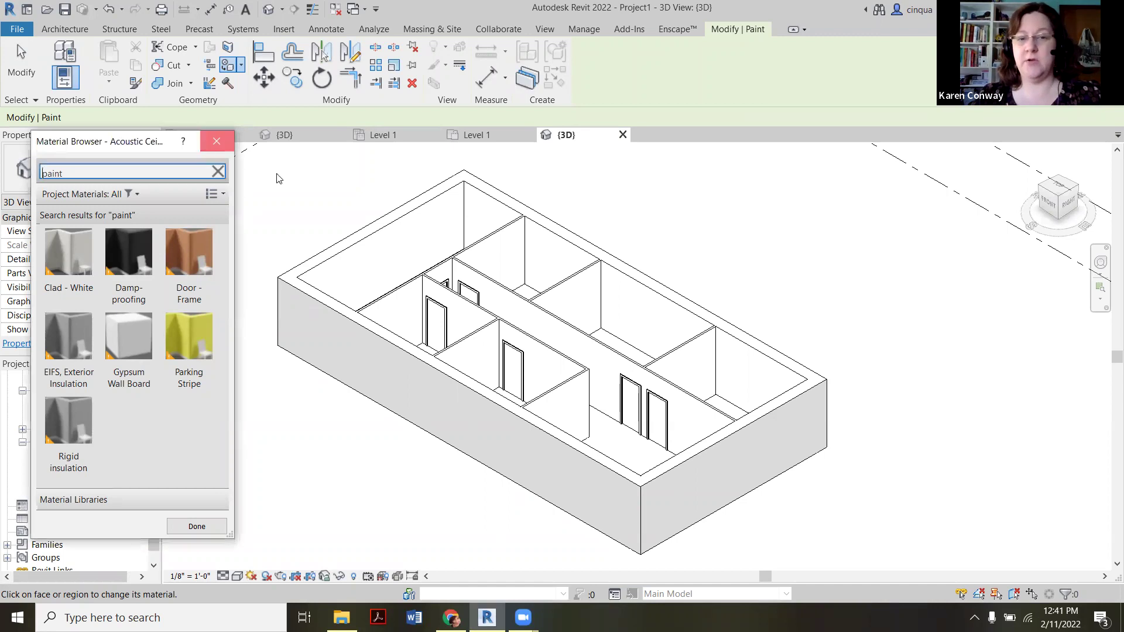
Exit painting, open the Material Browser from Manage > Materials and filter it by 'paint'.
click(216, 141)
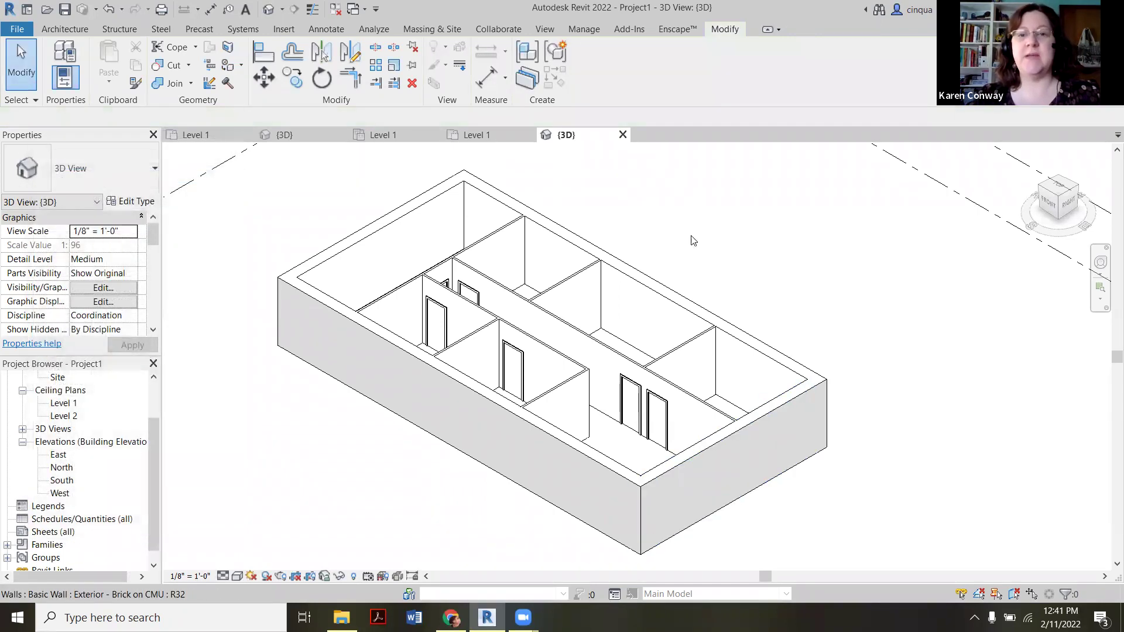
click(584, 30)
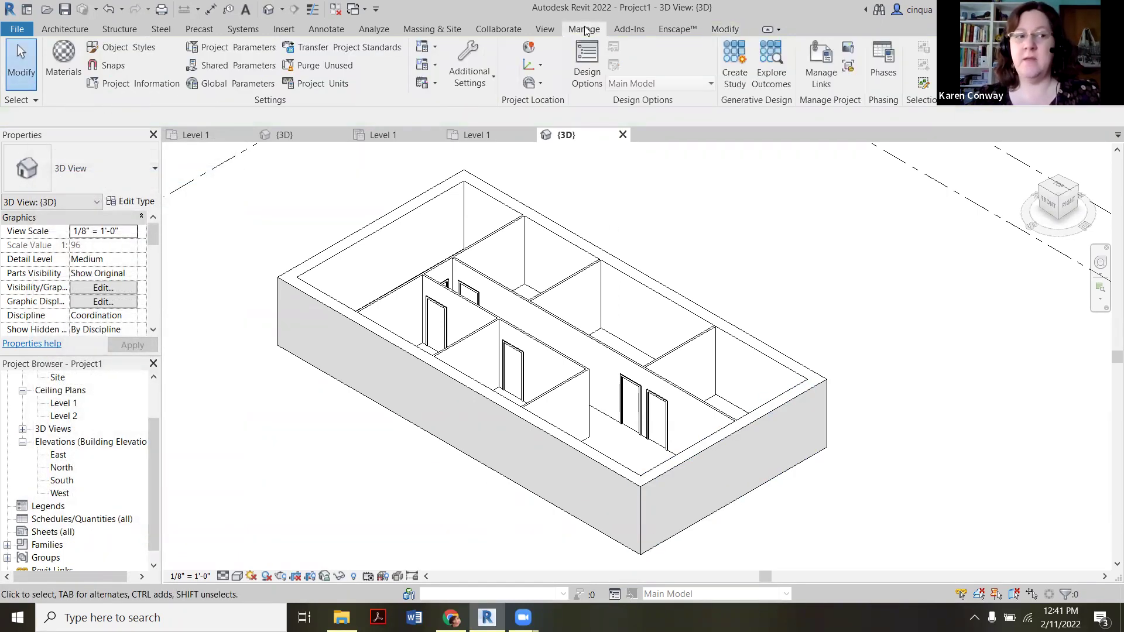
click(61, 65)
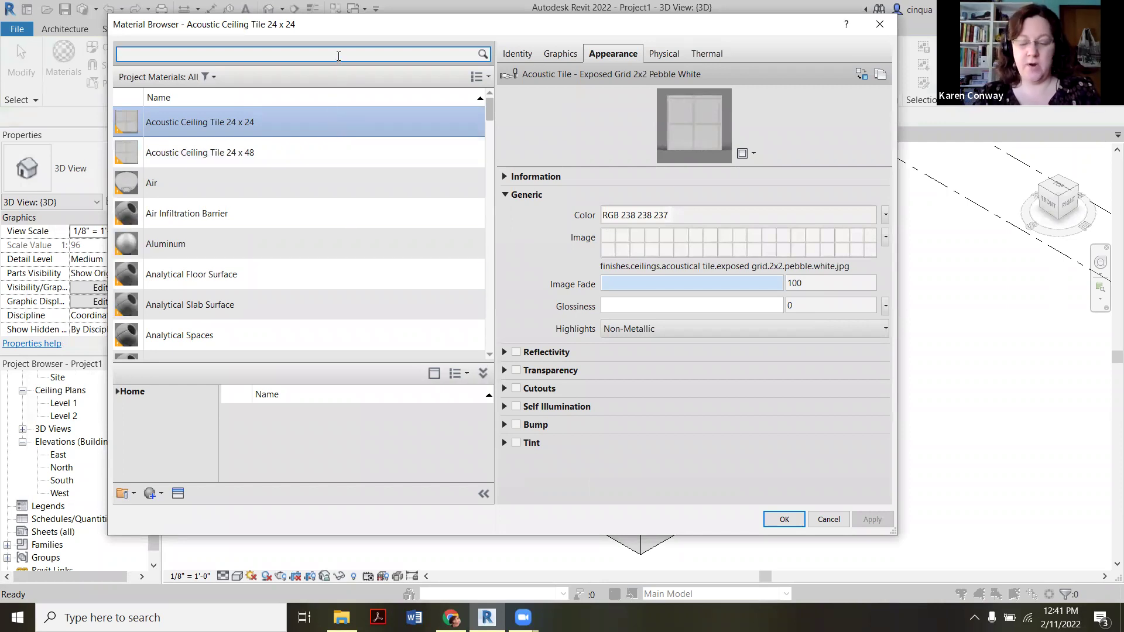
text(paint)
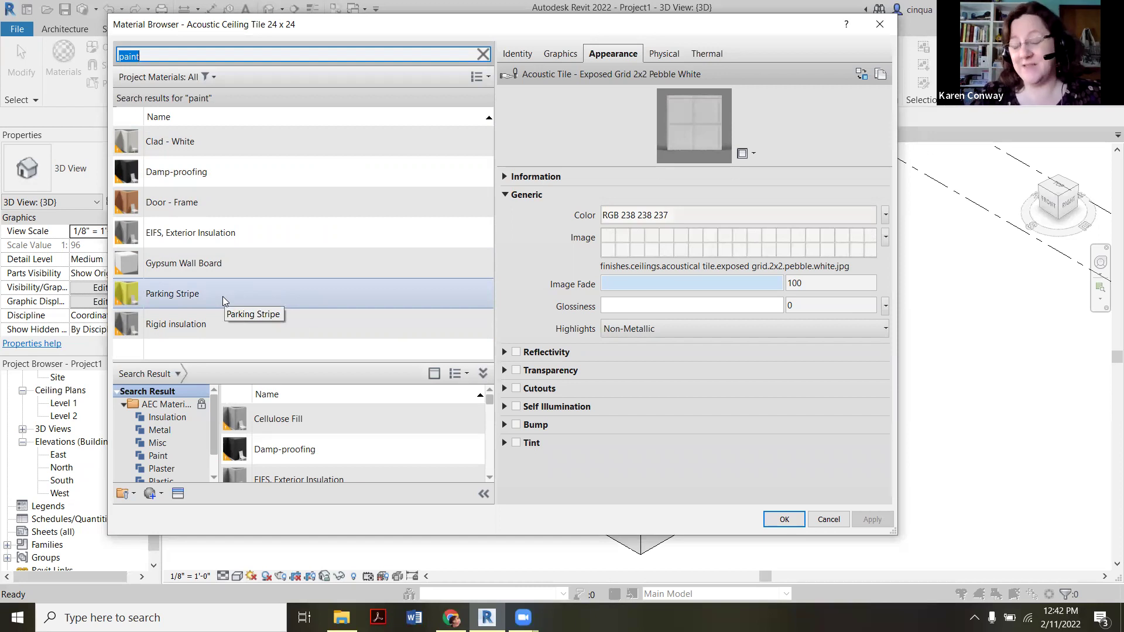
Duplicate the Parking Stripe material and name the copy 'Paint - SW'.
right_click(223, 297)
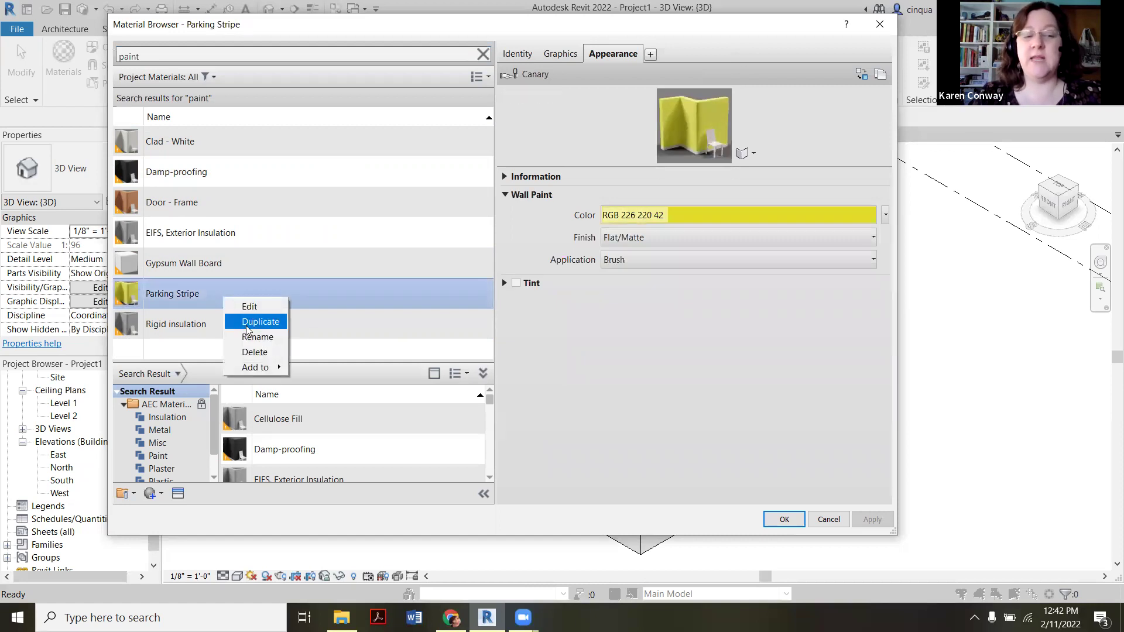
click(247, 325)
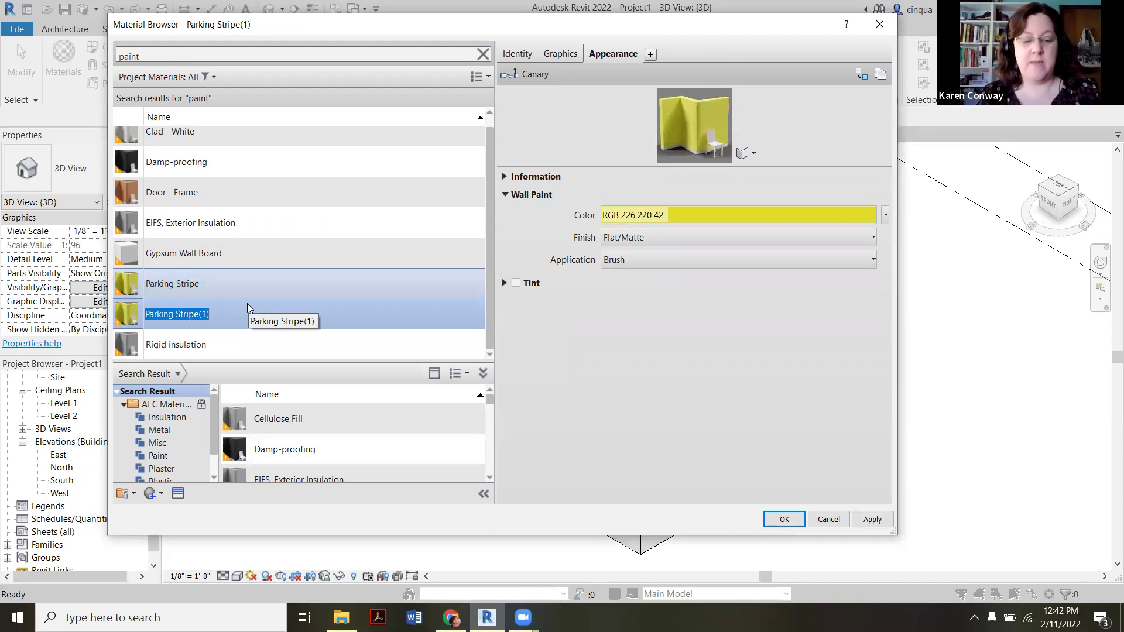
text(Paint )
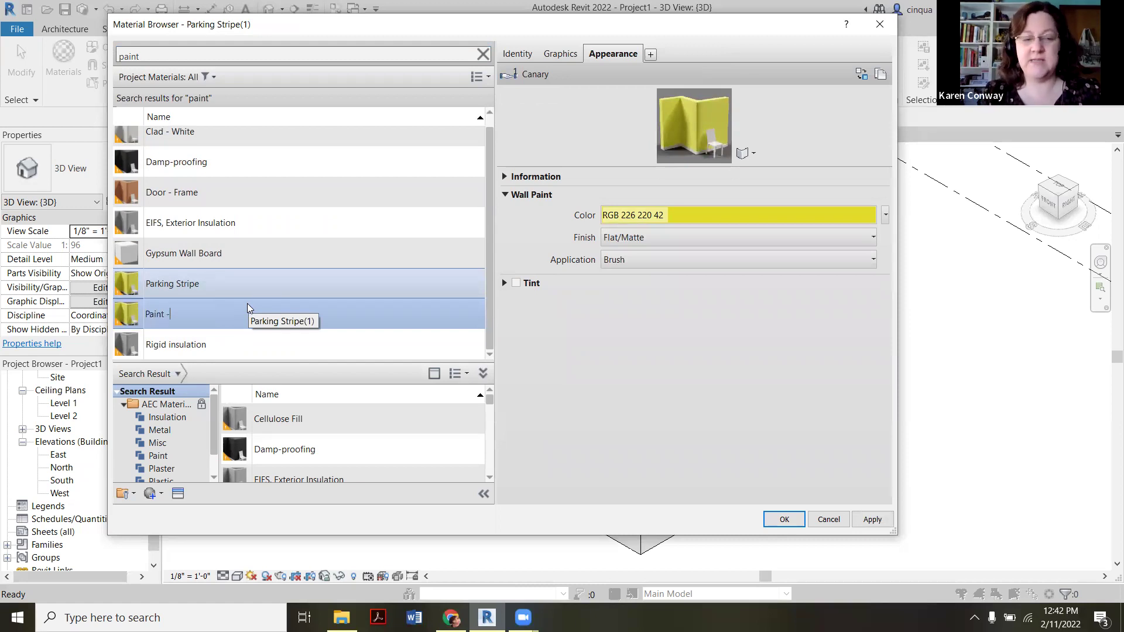
text(- SW)
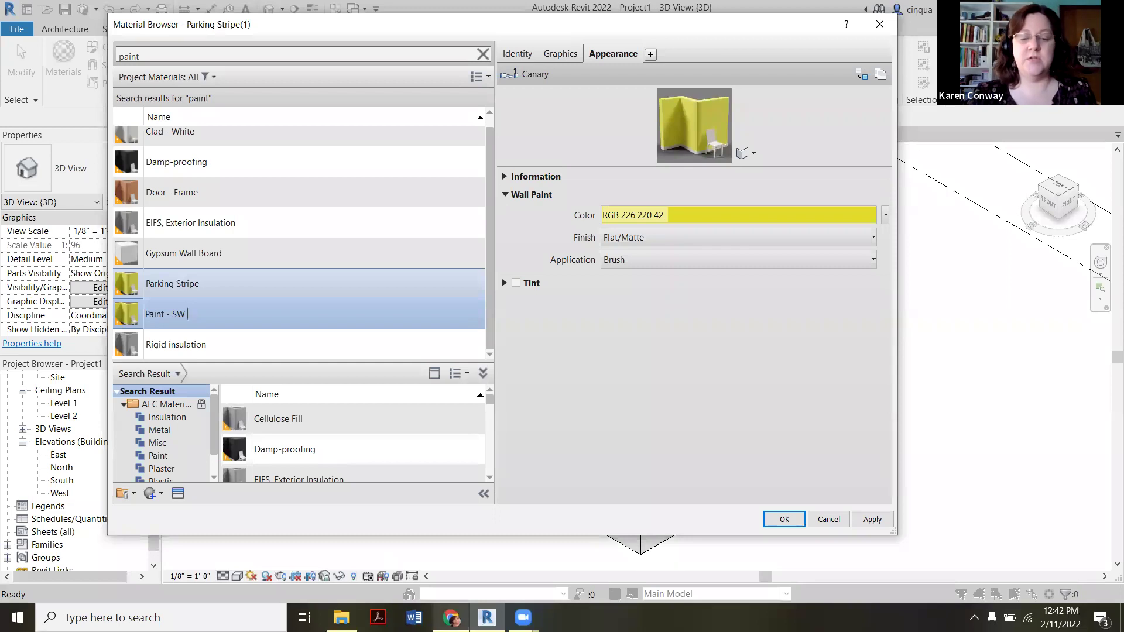
click(450, 618)
Read Passionate Purple SW 6981's colour values on the website: RGB 121, 84, 132, hex #795484.
click(752, 12)
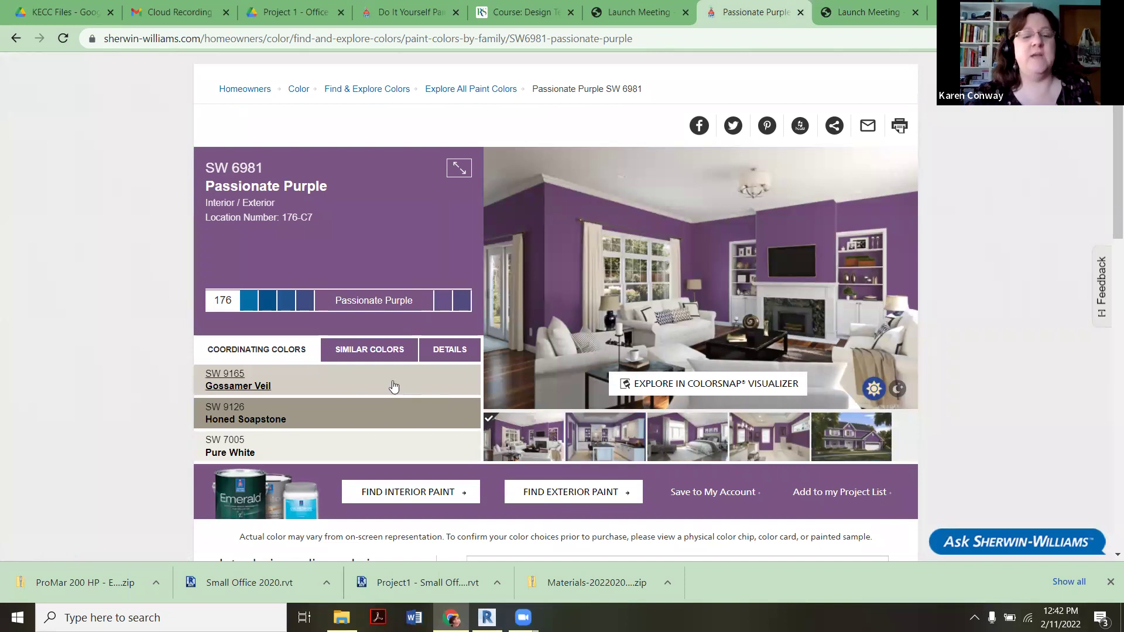
click(449, 350)
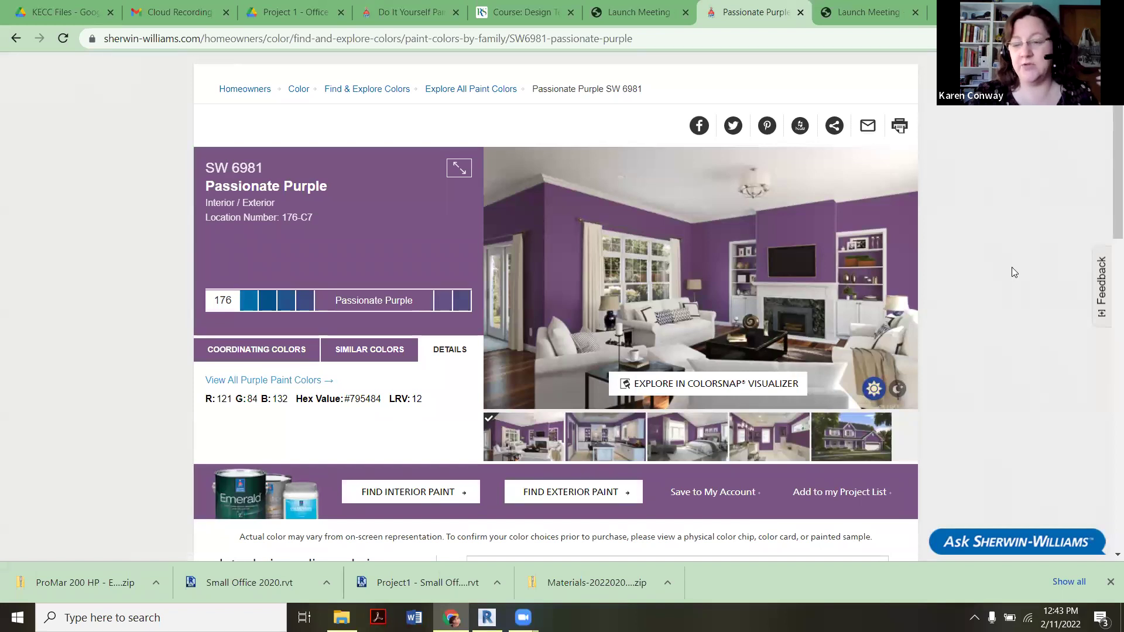
key(alt+Tab)
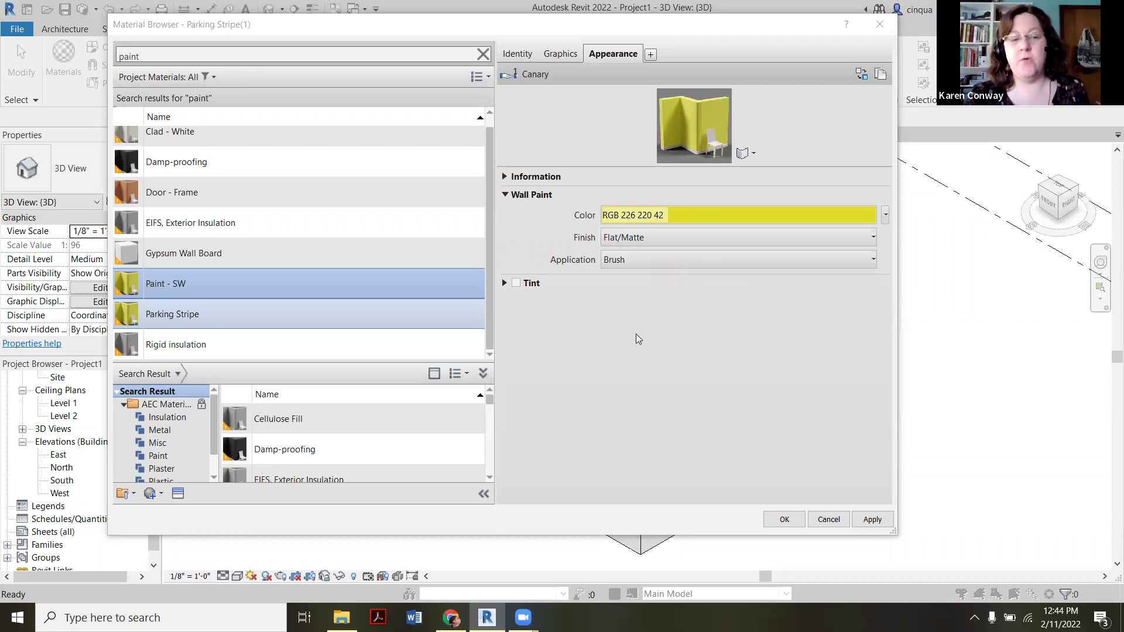
Rename the Paint - SW material to 'Paint - SW Passionate Purple'.
right_click(263, 283)
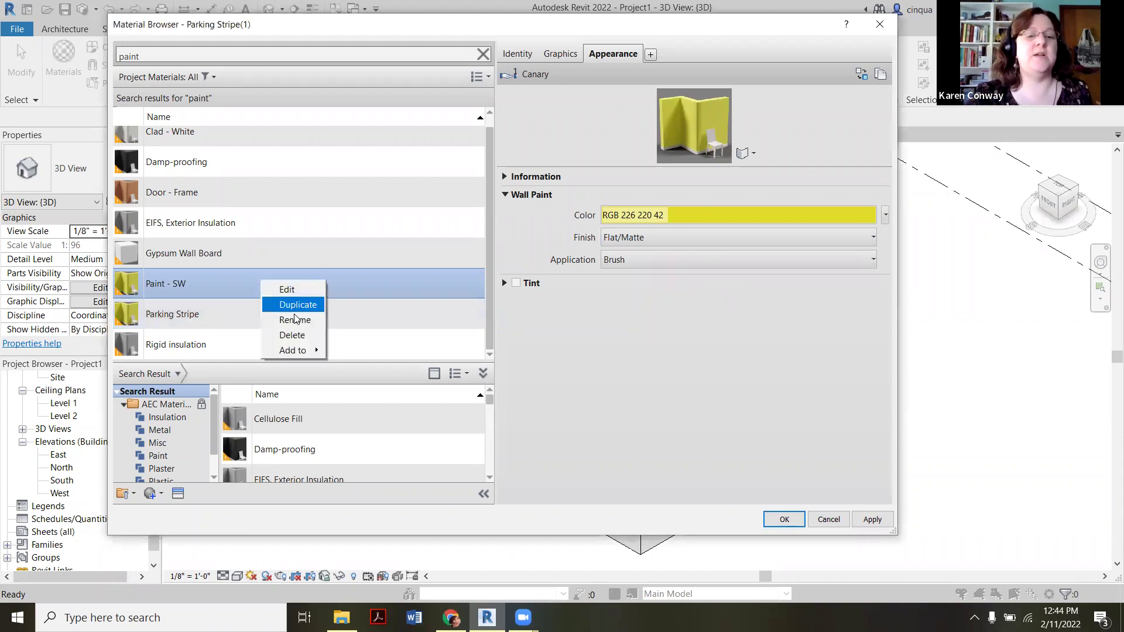
click(295, 320)
click(271, 287)
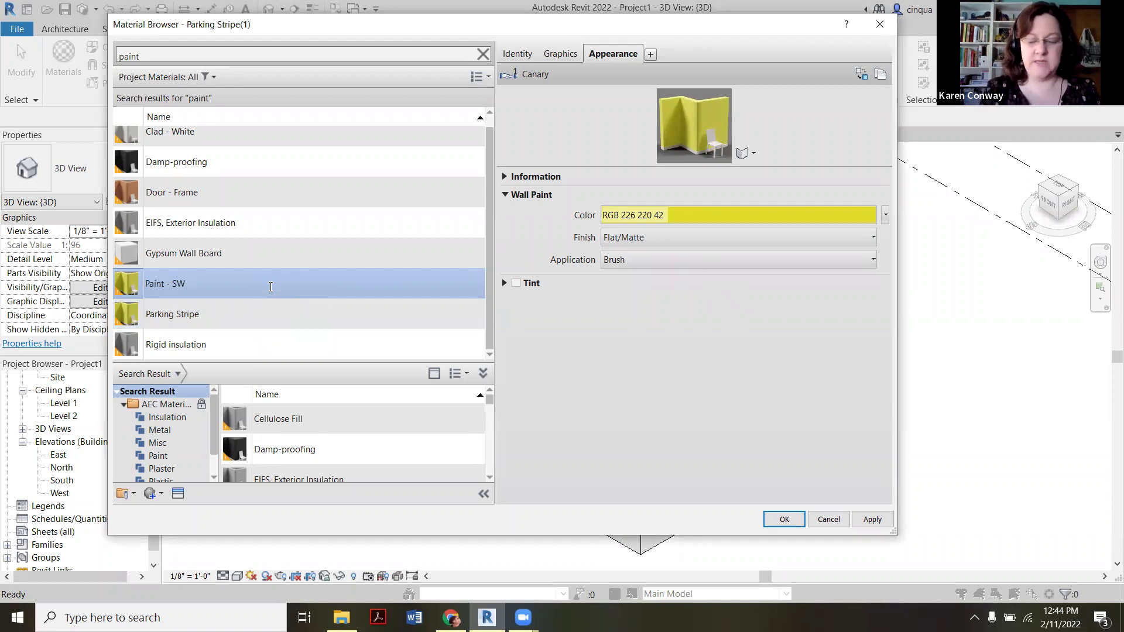
text(Passionat)
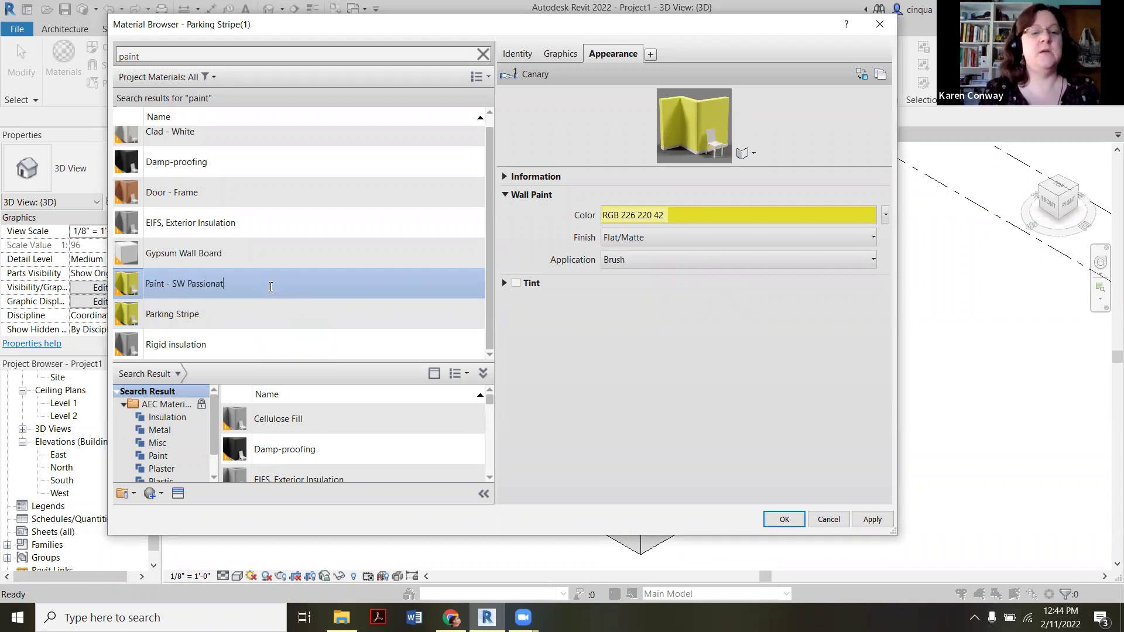
text(e Purple)
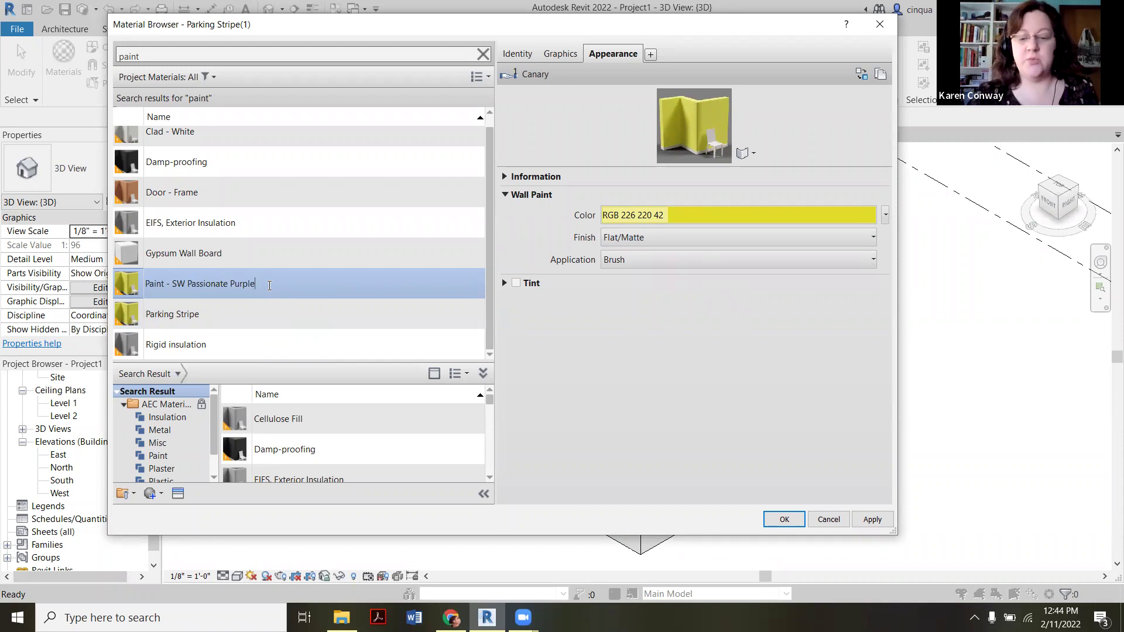
scroll(374, 405, down, 1)
key(alt+Tab)
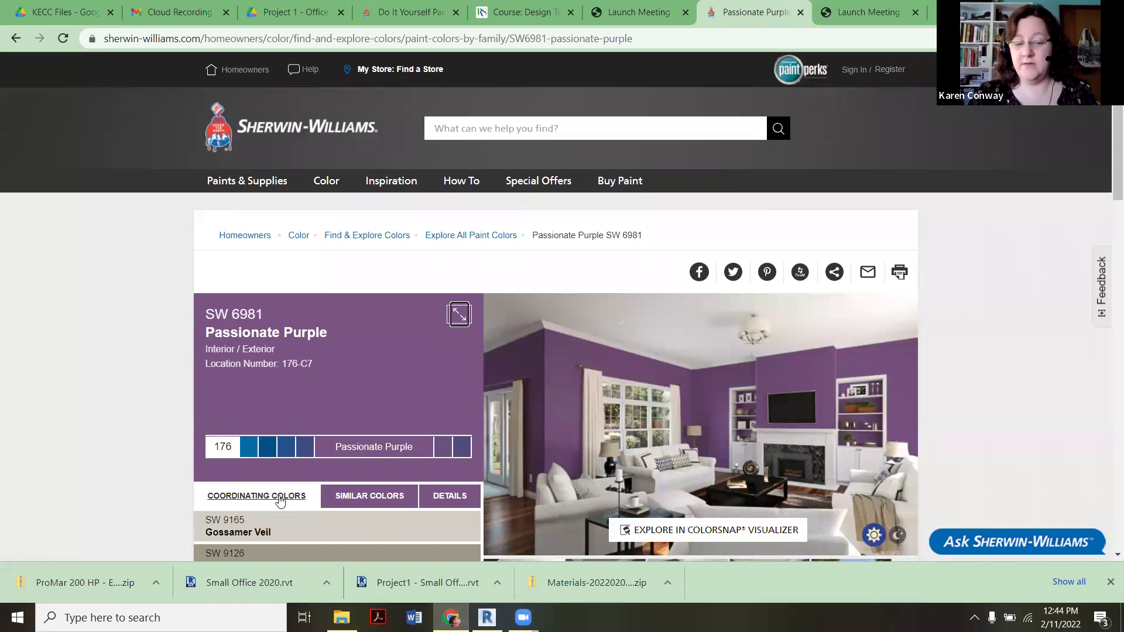
View Passionate Purple's coordinating colours, including Gossamer Veil, on the Sherwin-Williams page.
scroll(280, 500, down, 1)
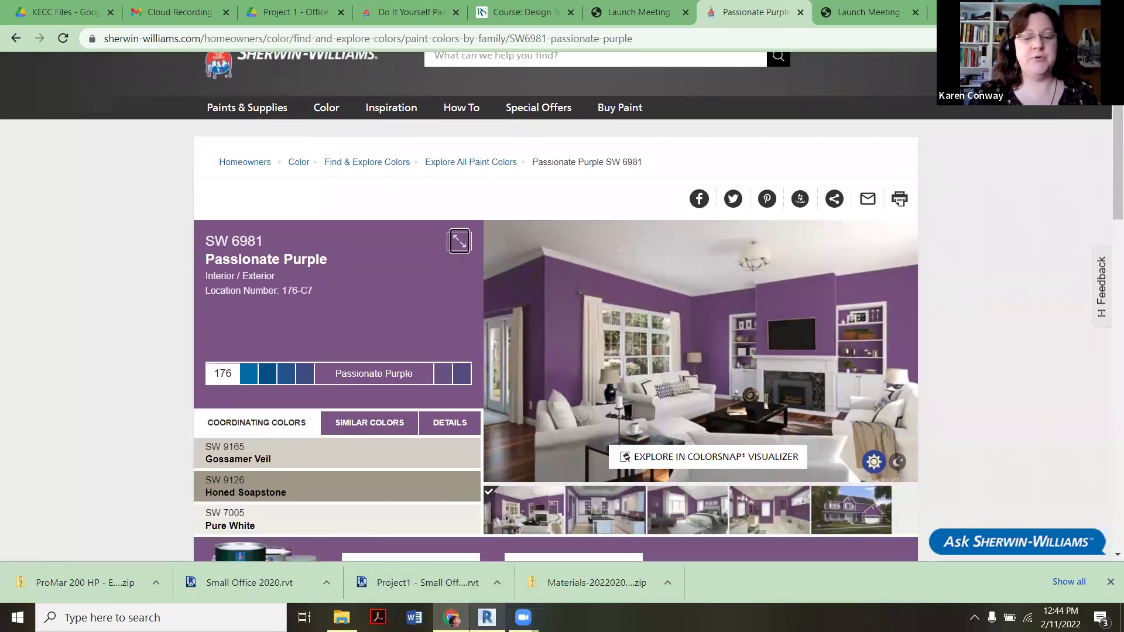
key(alt+Tab)
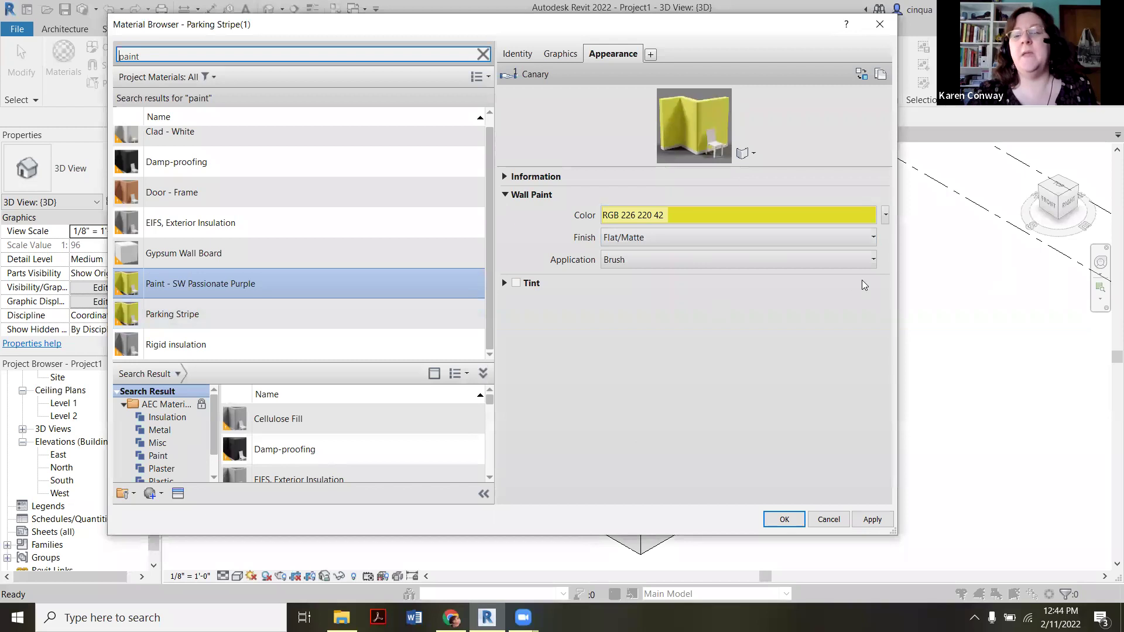
Duplicate the Canary appearance asset so the material uses its own Canary(1) asset.
click(880, 75)
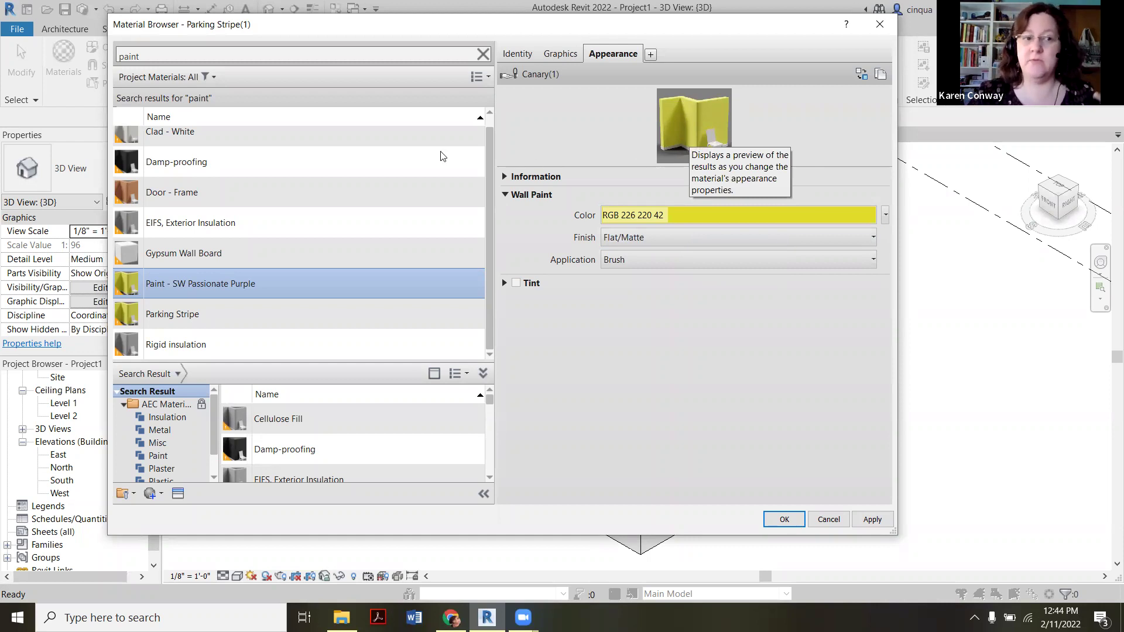
scroll(443, 157, up, 1)
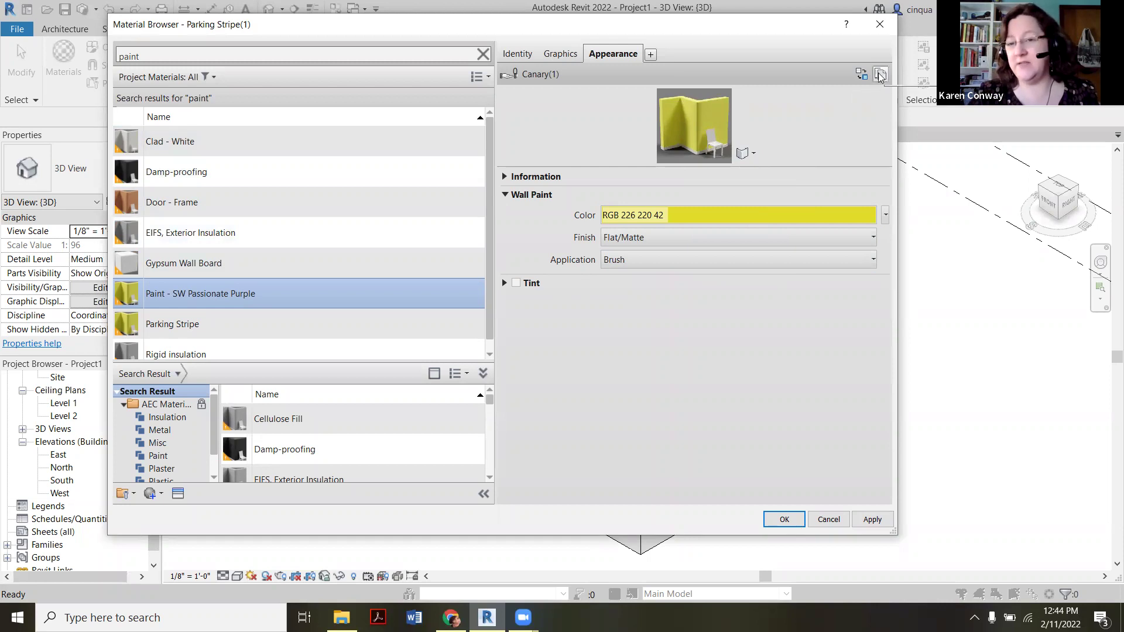
Set the wall paint colour to Red 121, Green 84, Blue 132.
click(727, 215)
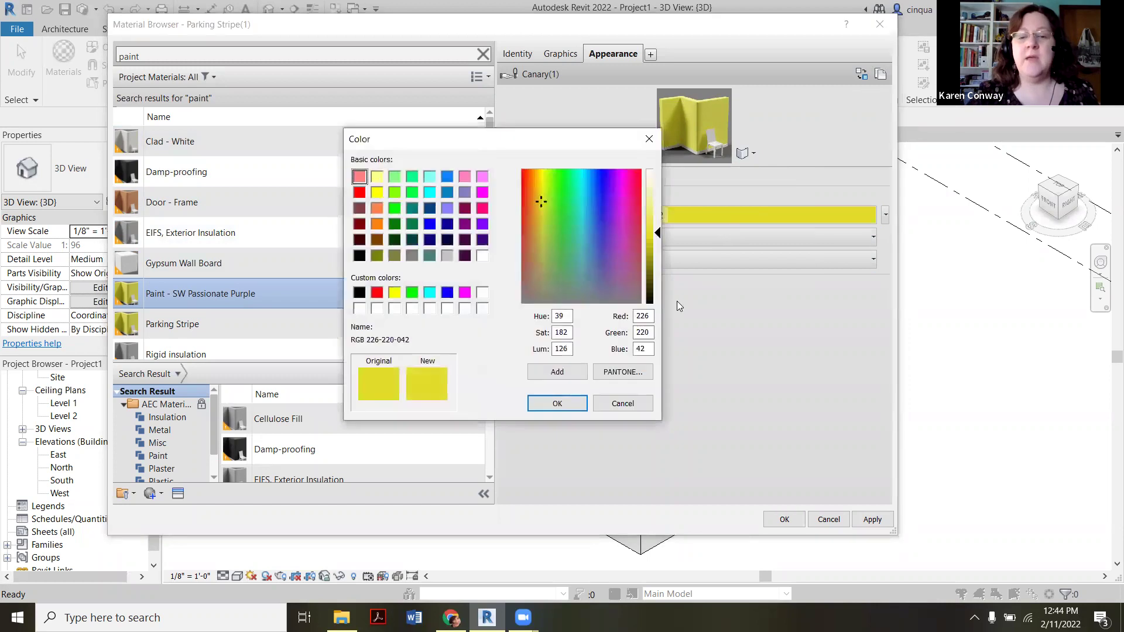
double_click(644, 316)
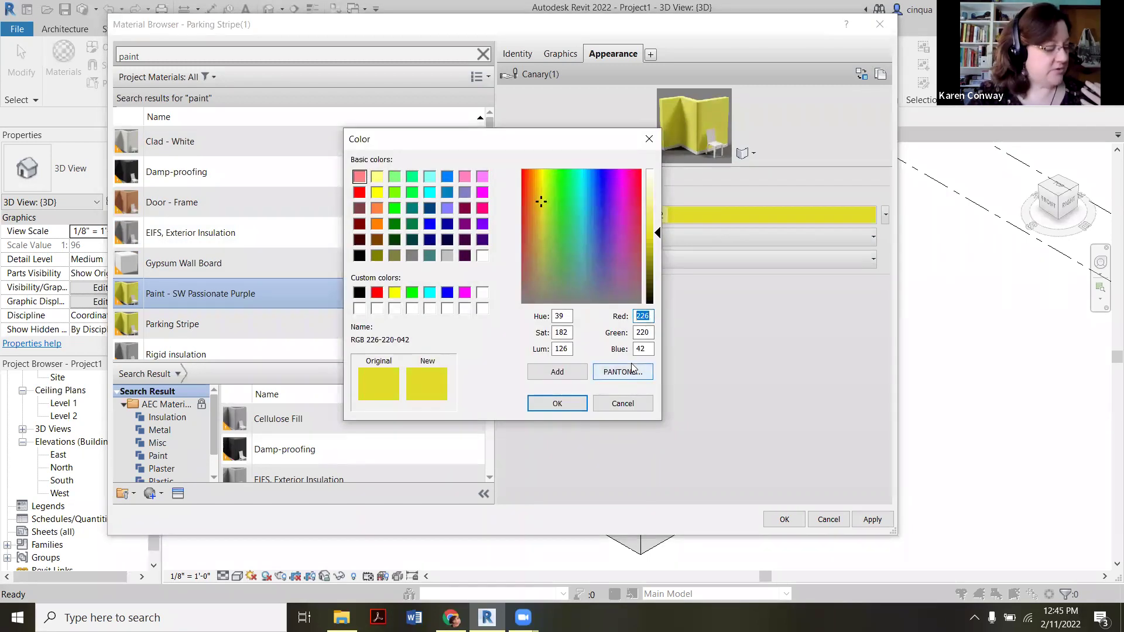
text(121)
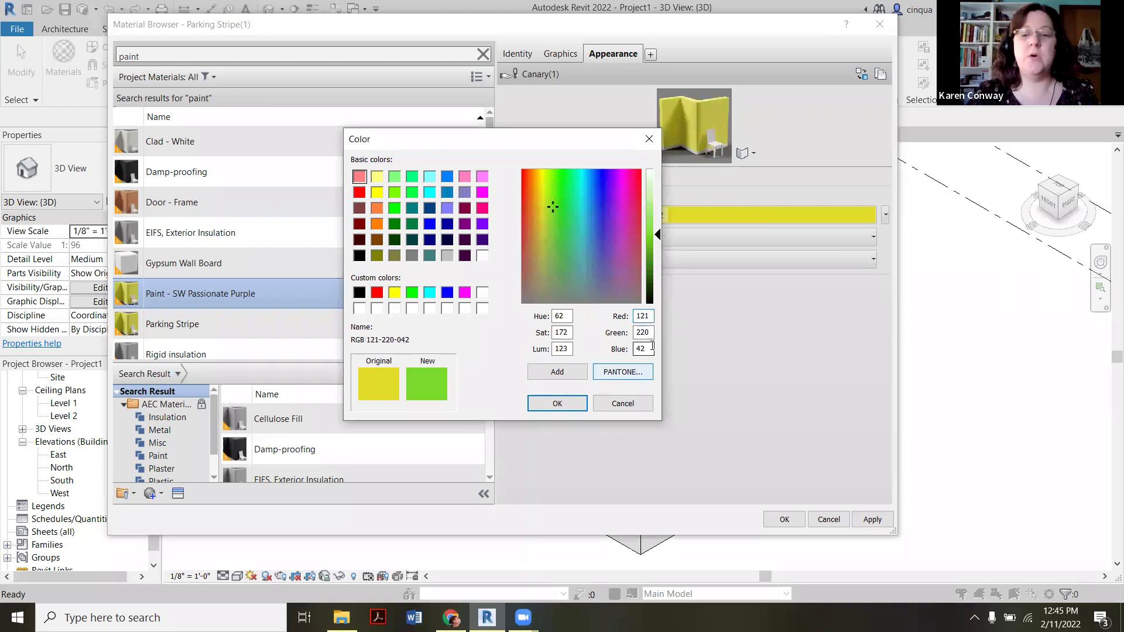
double_click(651, 333)
text(84)
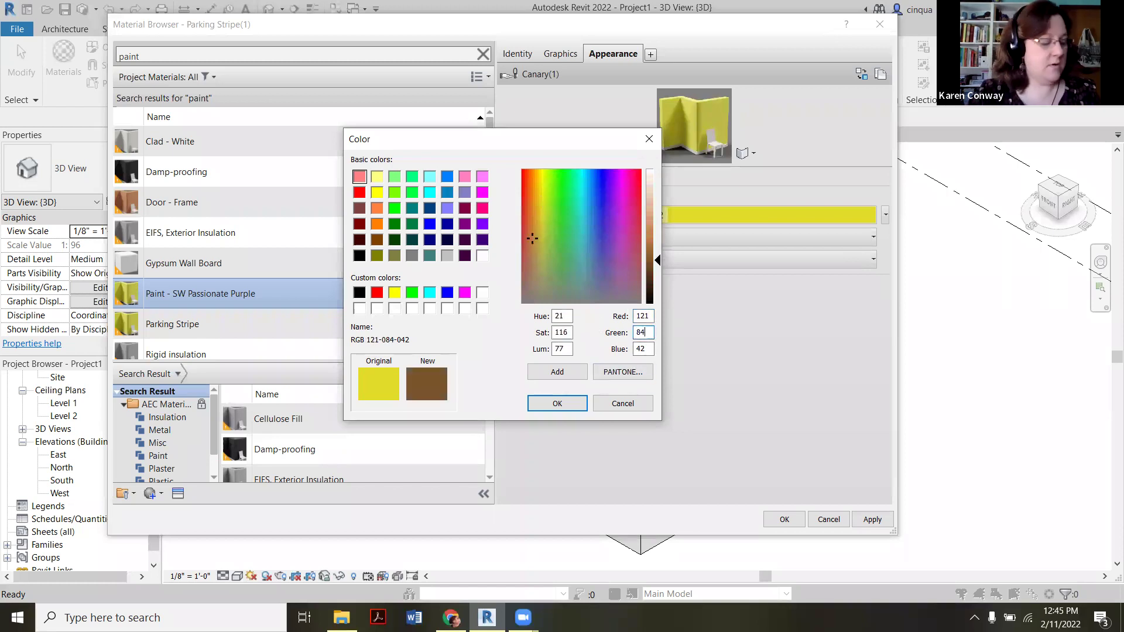
double_click(651, 349)
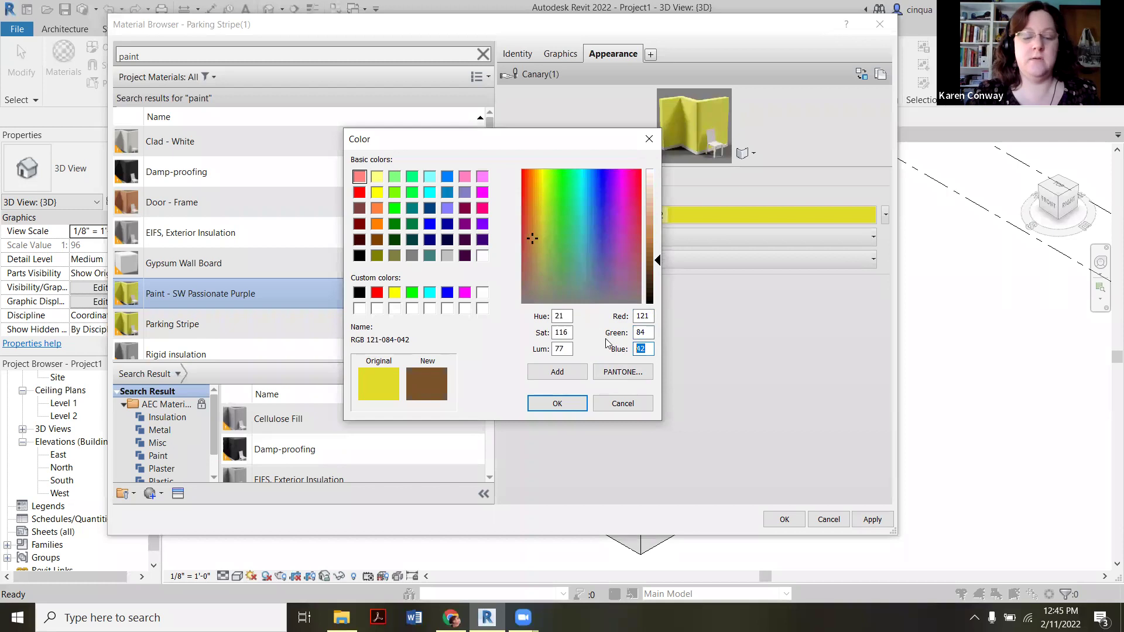
text(132)
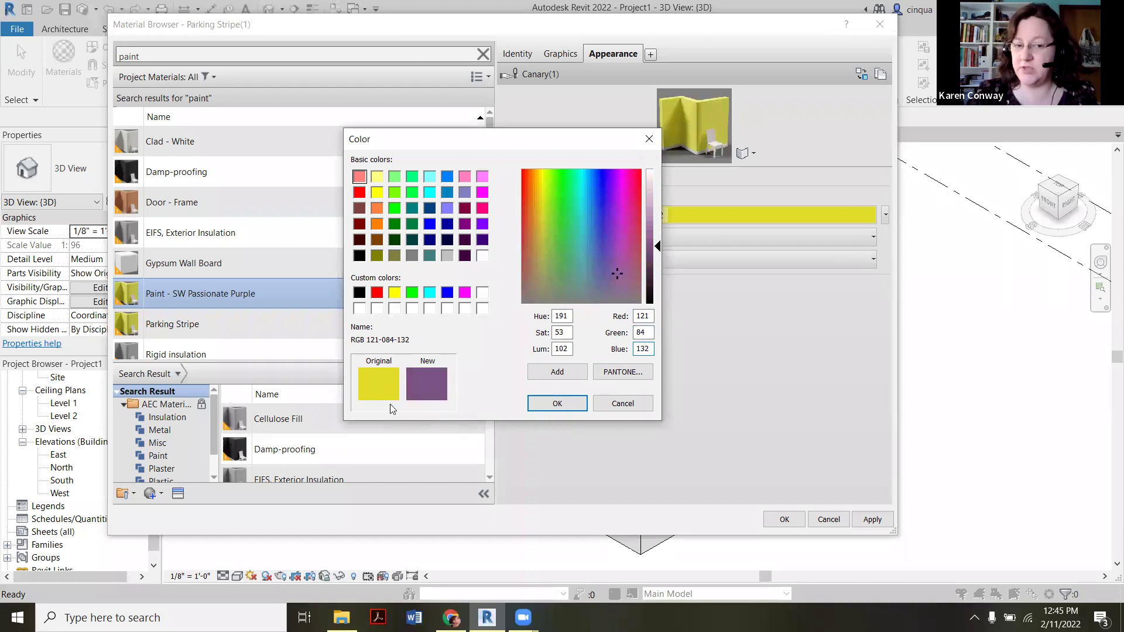
click(556, 413)
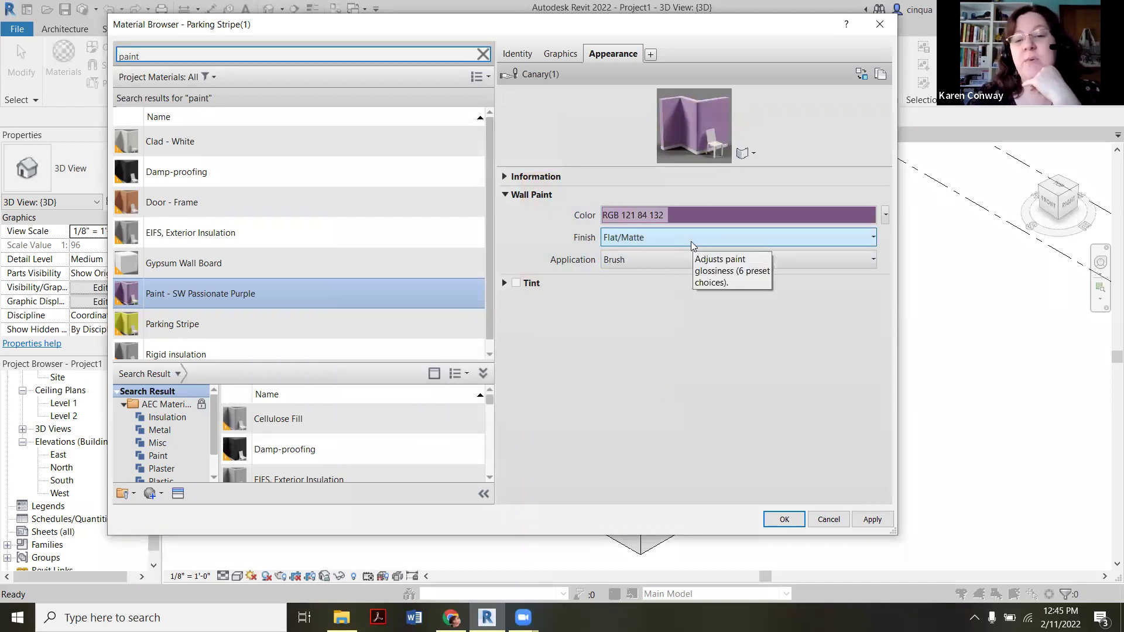
Set the wall paint finish to Eggshell and the application method to Roller.
click(692, 242)
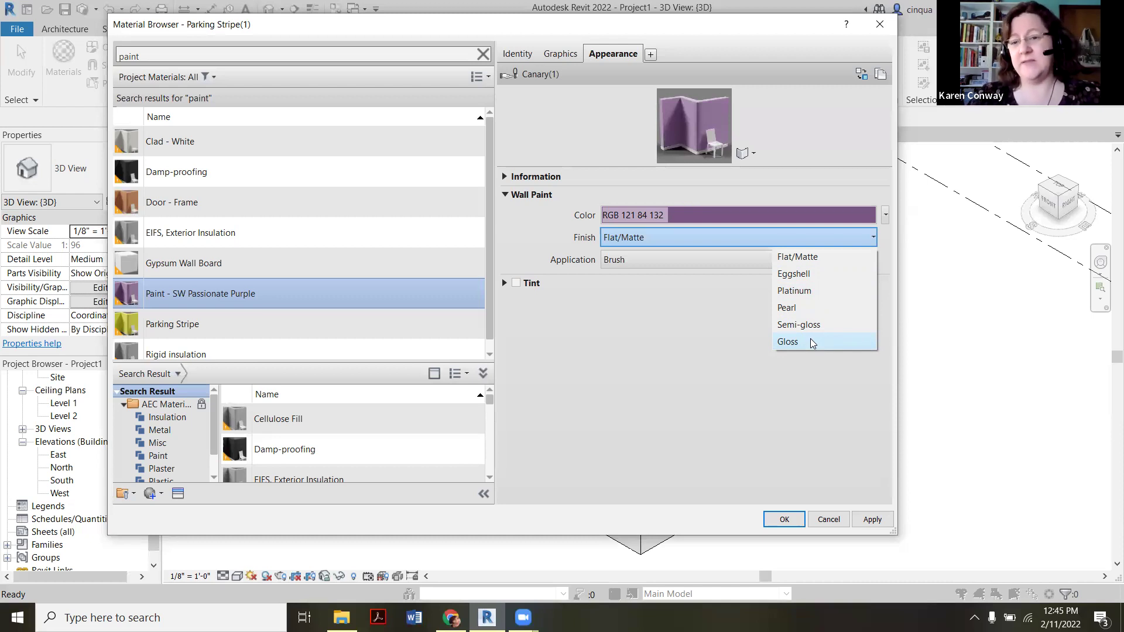
click(813, 274)
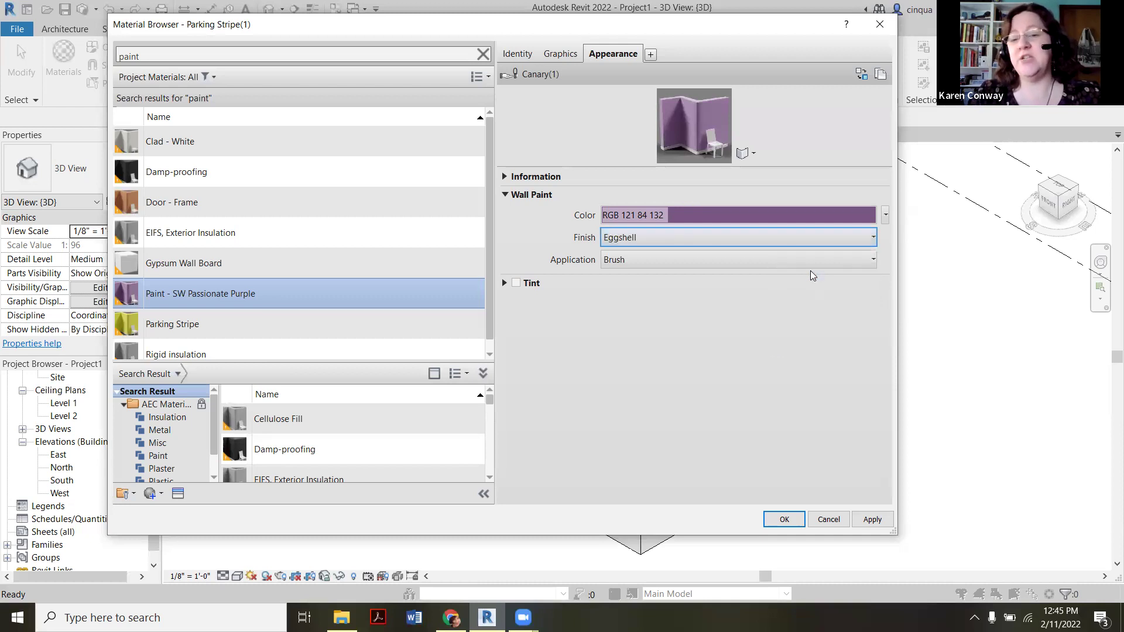
click(674, 262)
click(789, 279)
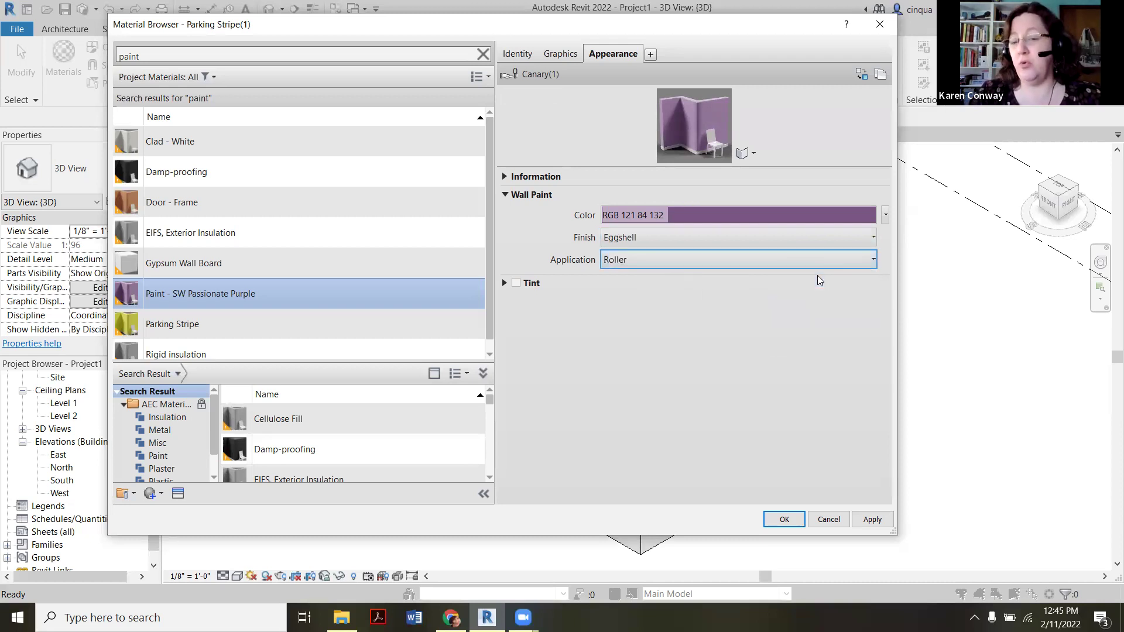
click(820, 263)
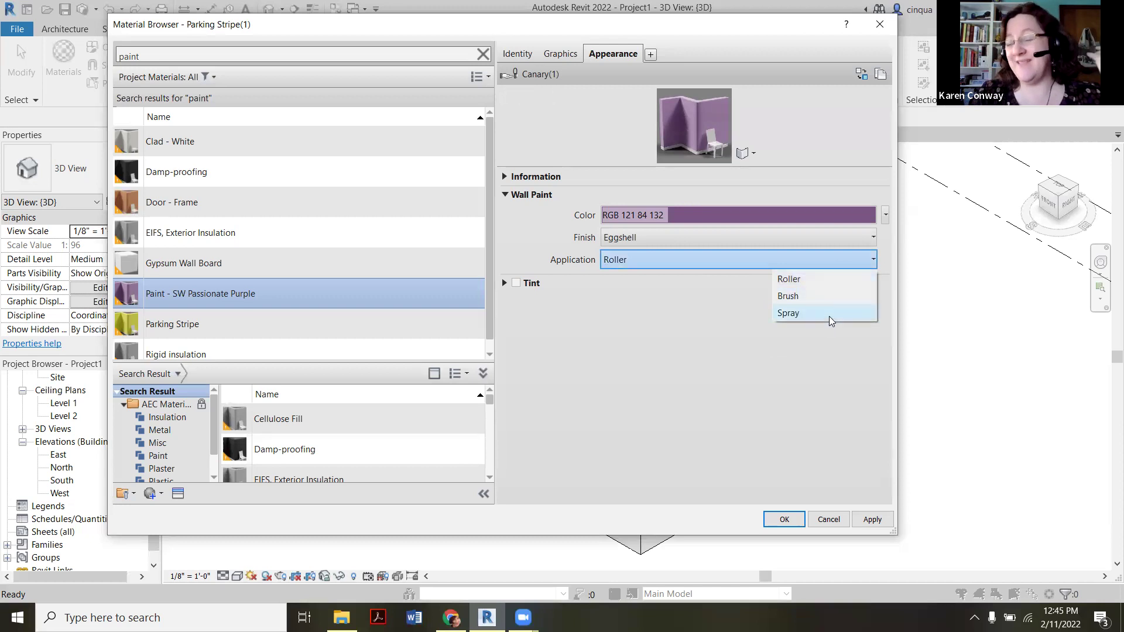
click(822, 281)
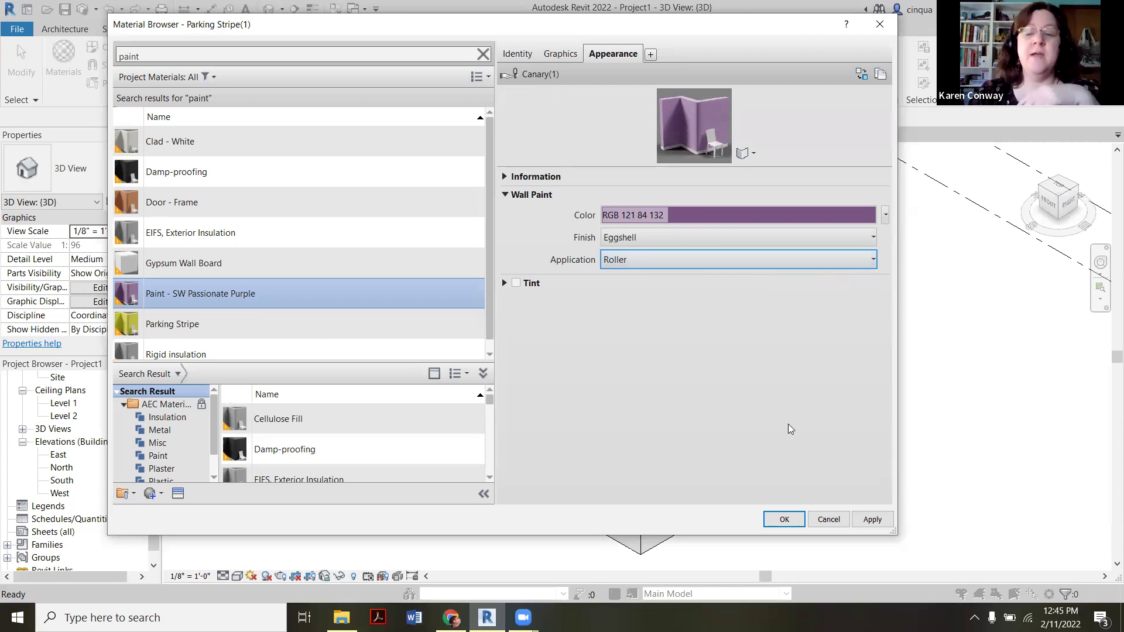
Enable Use Render Appearance on the Graphics tab, then apply the changes and close the browser.
click(560, 56)
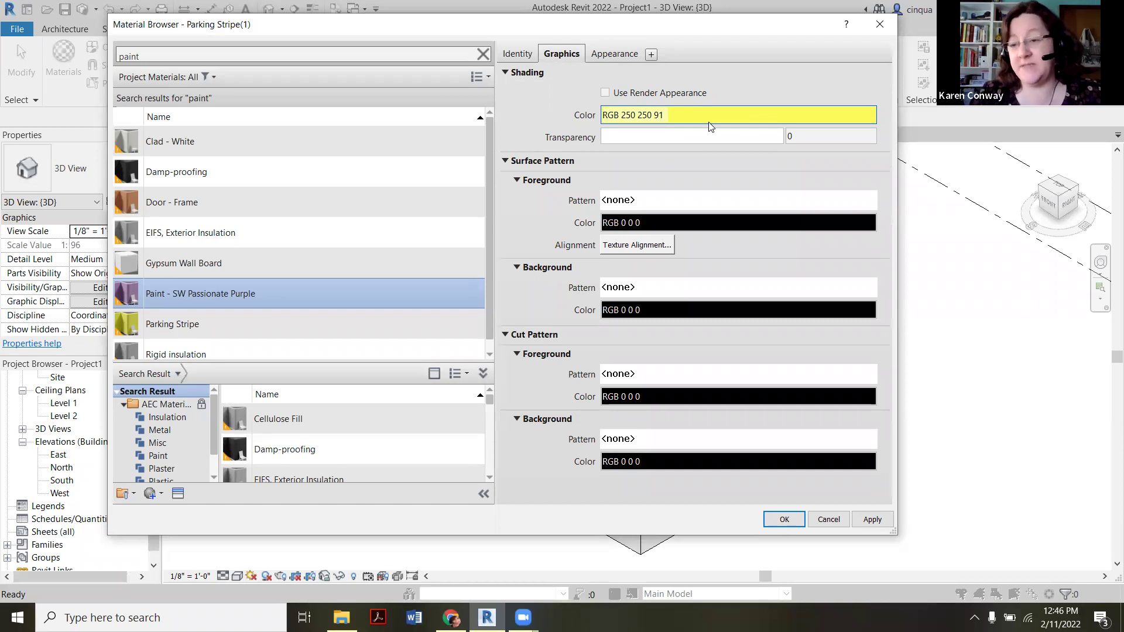
click(605, 93)
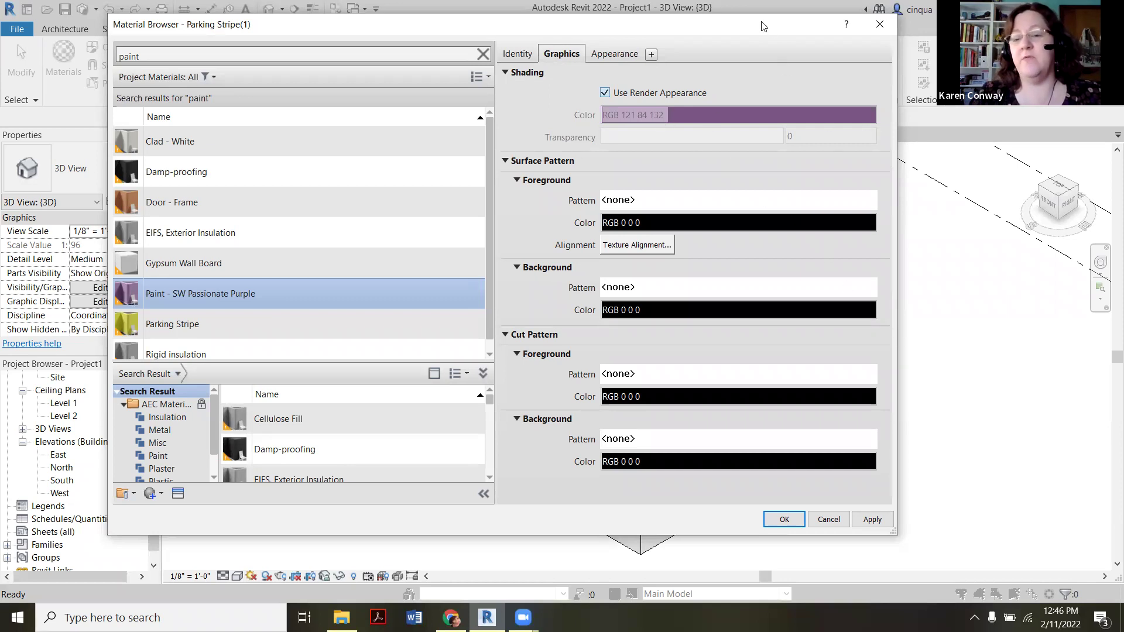
drag(768, 26, 722, 14)
click(826, 507)
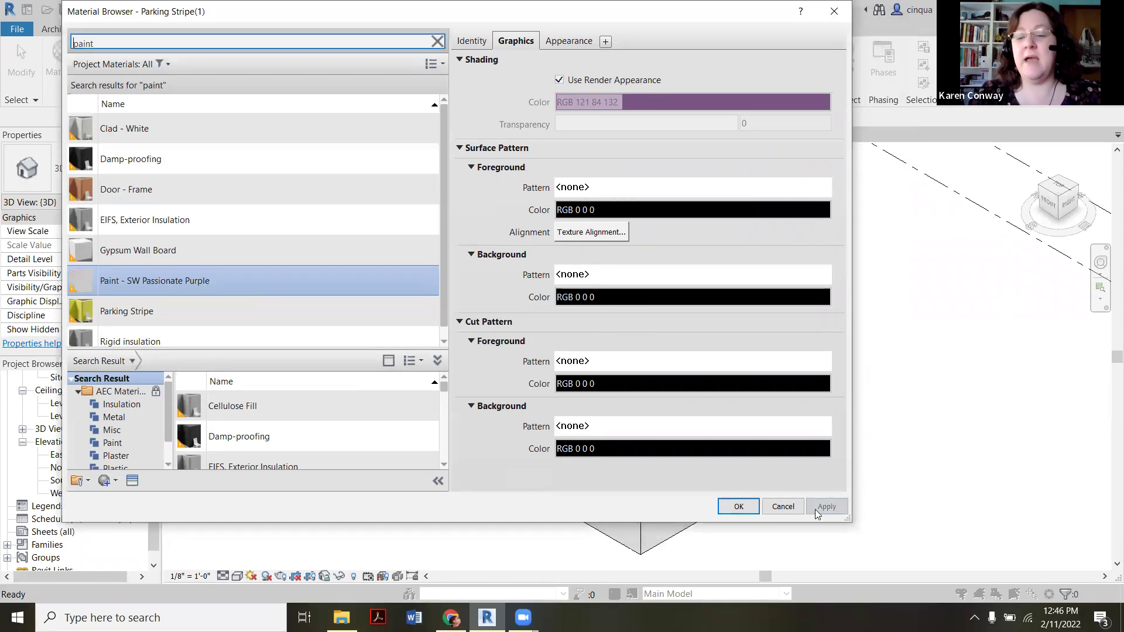
click(739, 507)
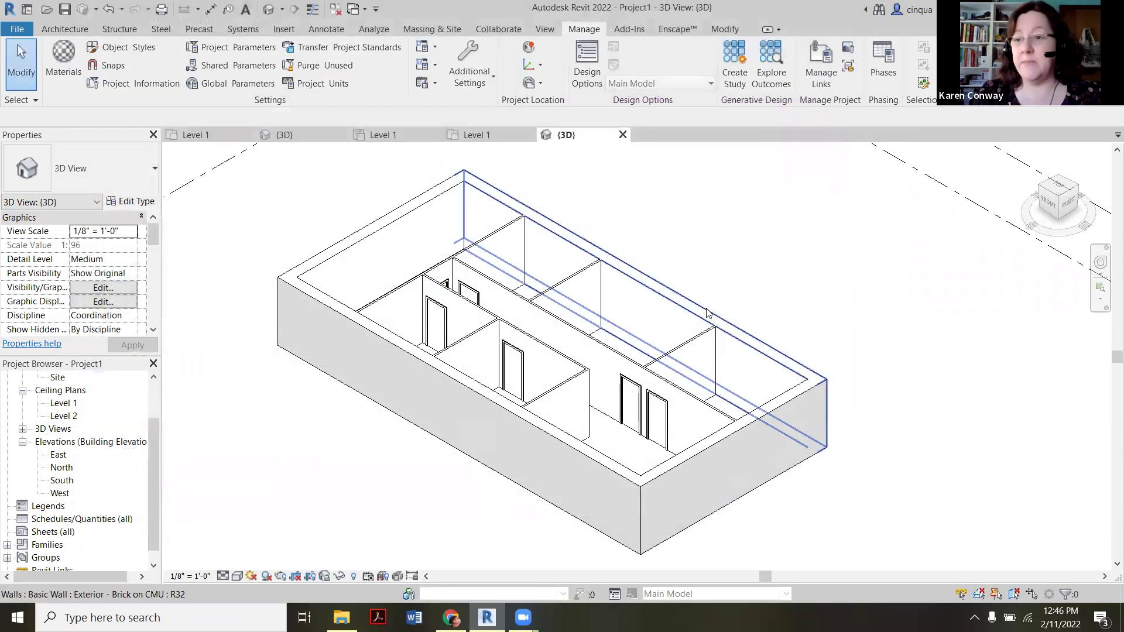
Reopen the Material Browser and duplicate the Paint - SW Passionate Purple material.
click(63, 64)
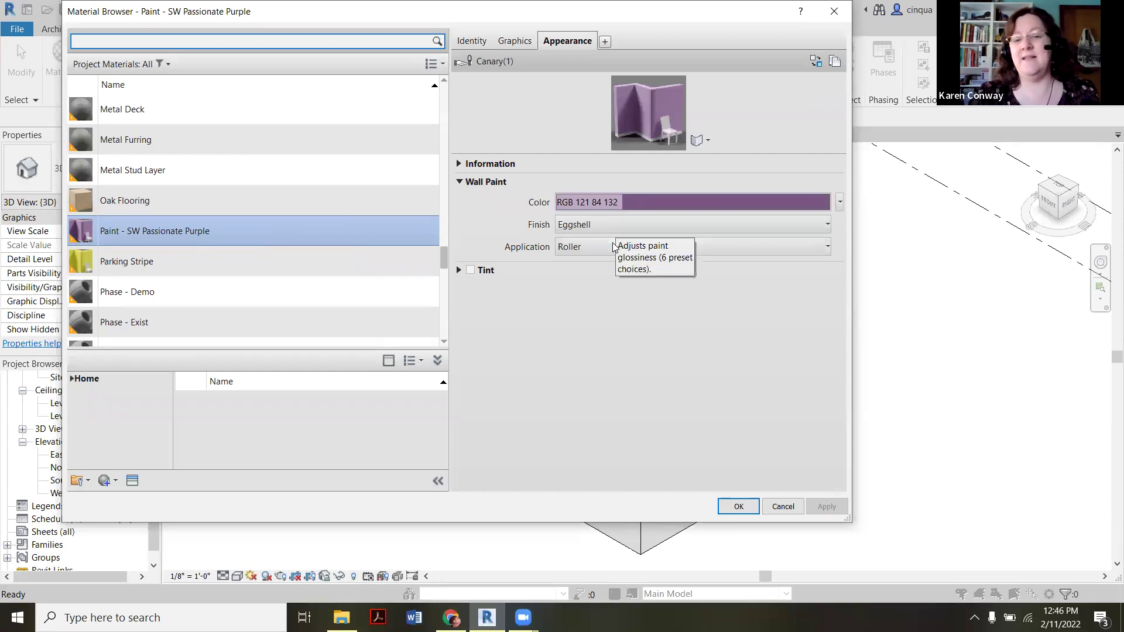
right_click(259, 231)
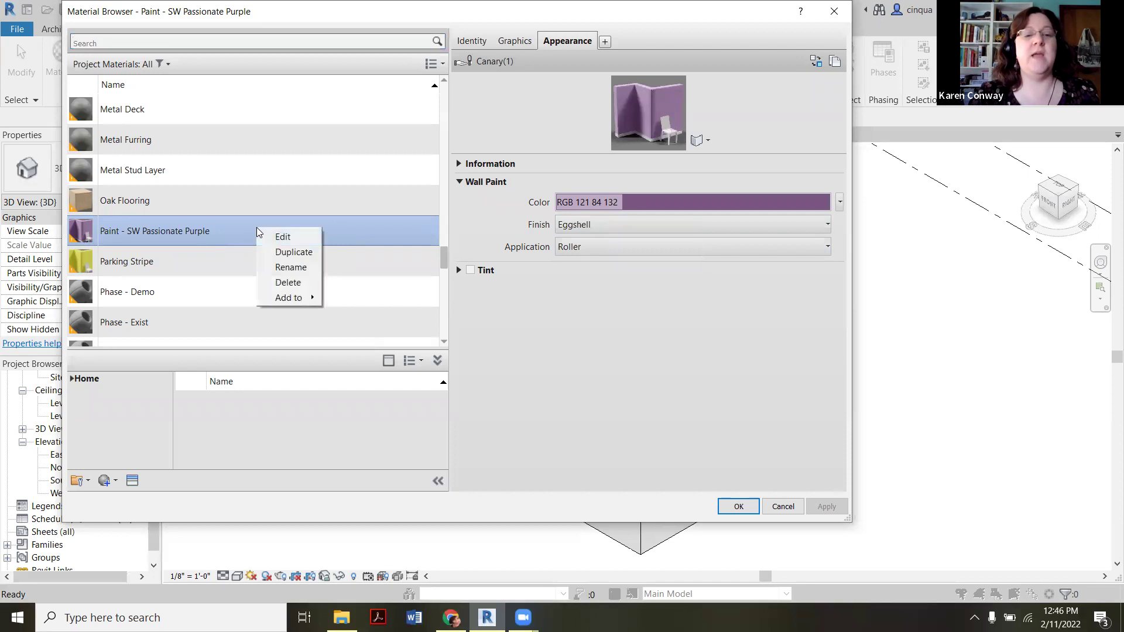
click(280, 254)
Rename the duplicate to 'Paint - SW Gossamer Vex'.
click(221, 221)
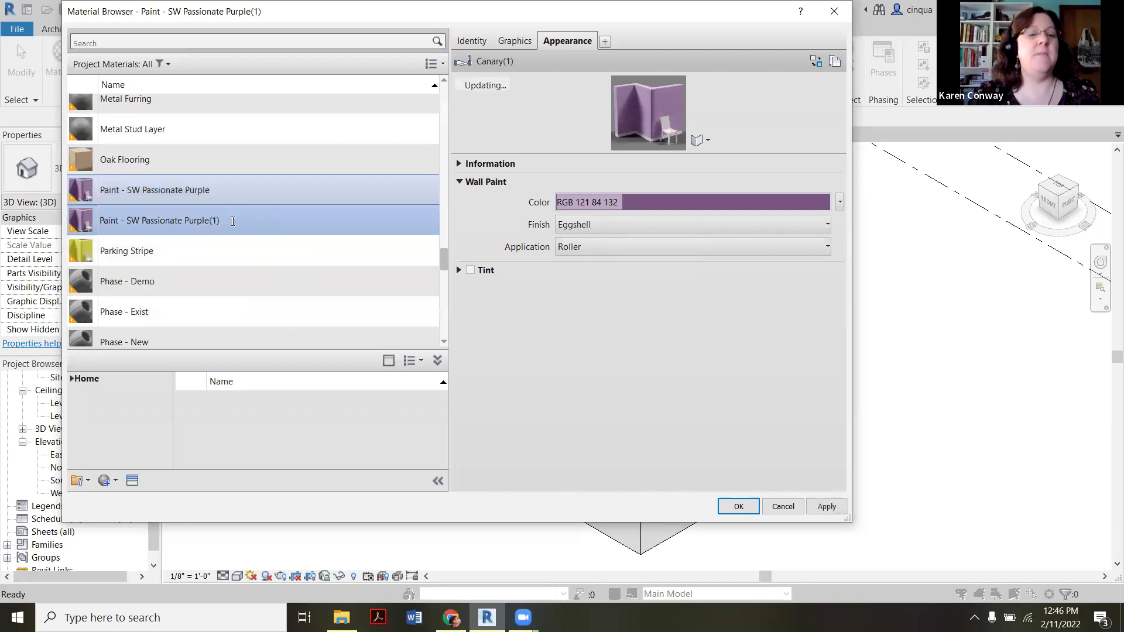
drag(160, 221, 221, 226)
click(232, 226)
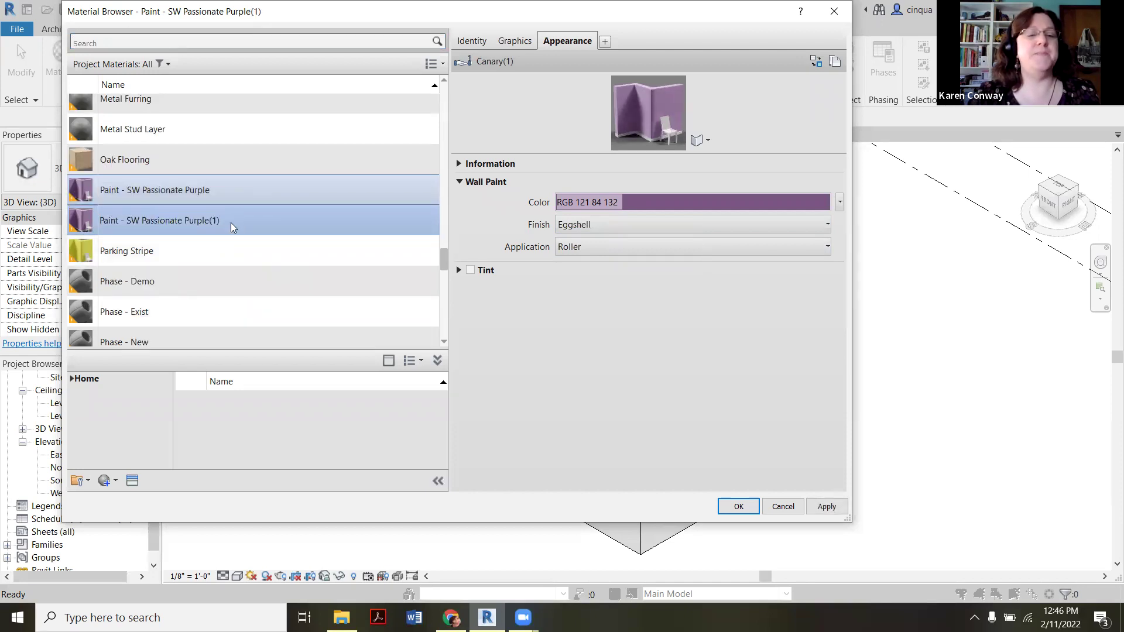
right_click(232, 227)
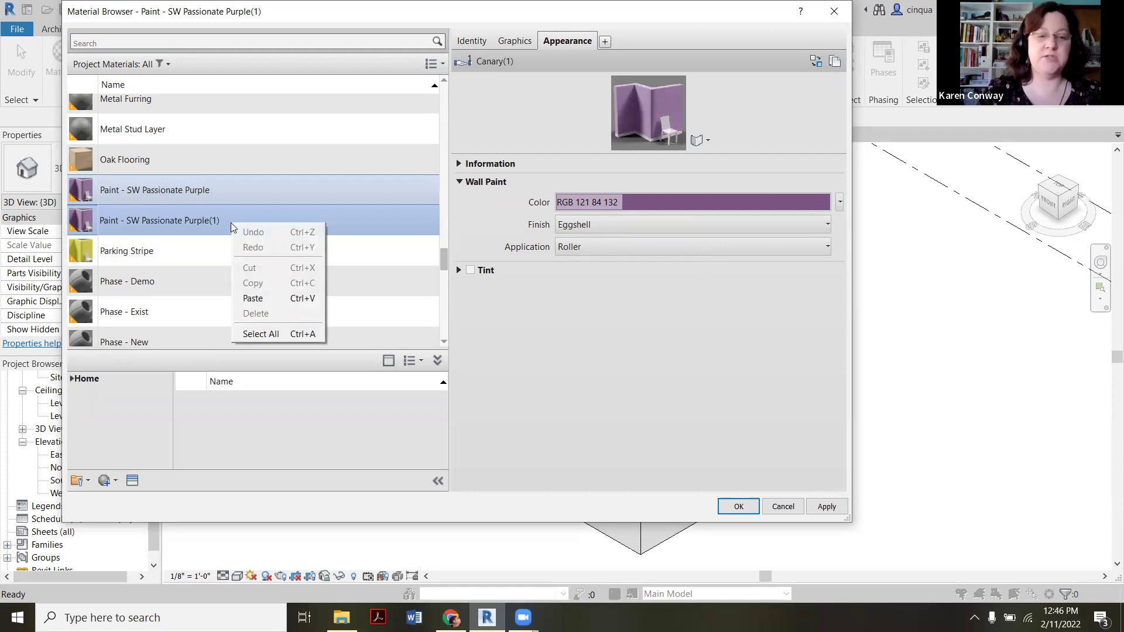
click(233, 217)
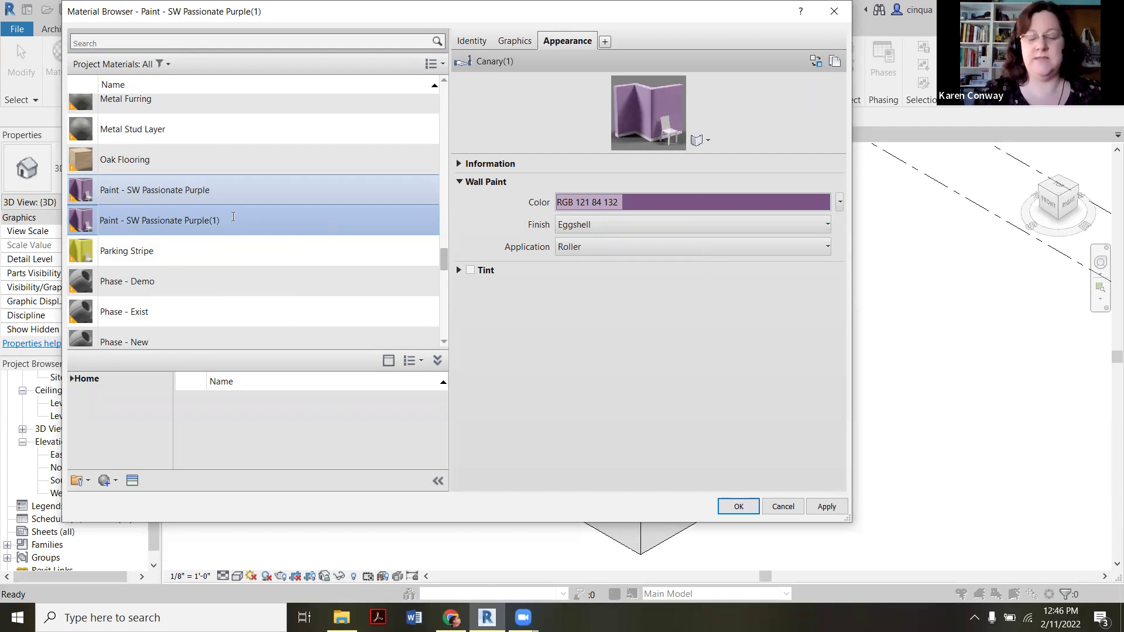
key(BackSpace)
key(BackSpace)
key(BackSpace)
key(BackSpace)
key(BackSpace)
key(BackSpace)
key(BackSpace)
key(BackSpace)
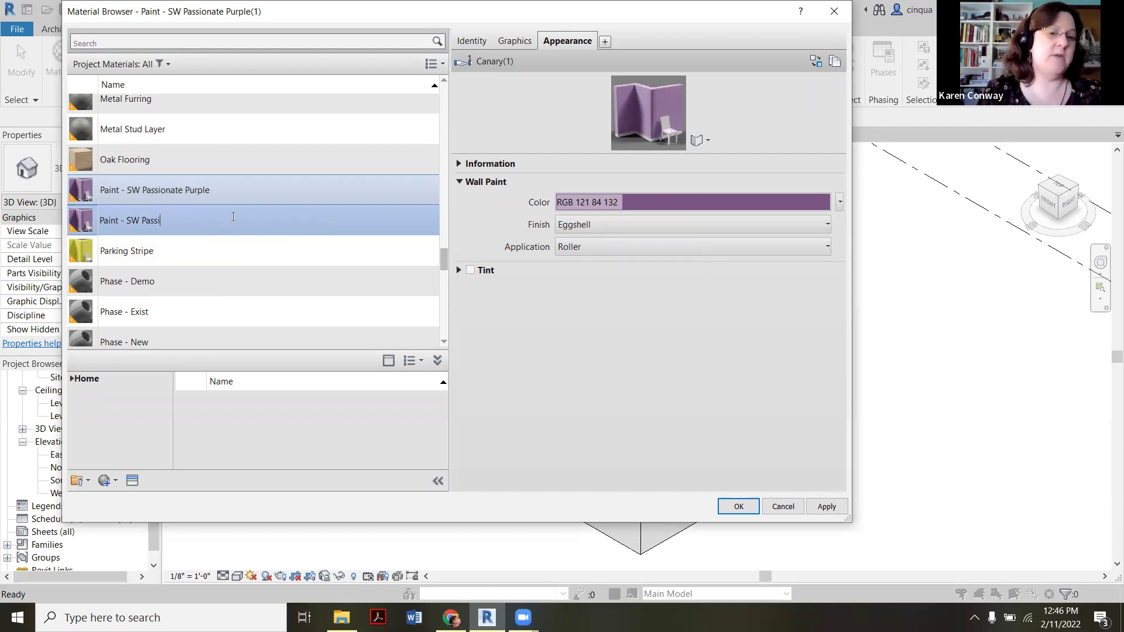
key(BackSpace)
key(BackSpace)
key(BackSpace)
key(BackSpace)
key(BackSpace)
text(Go)
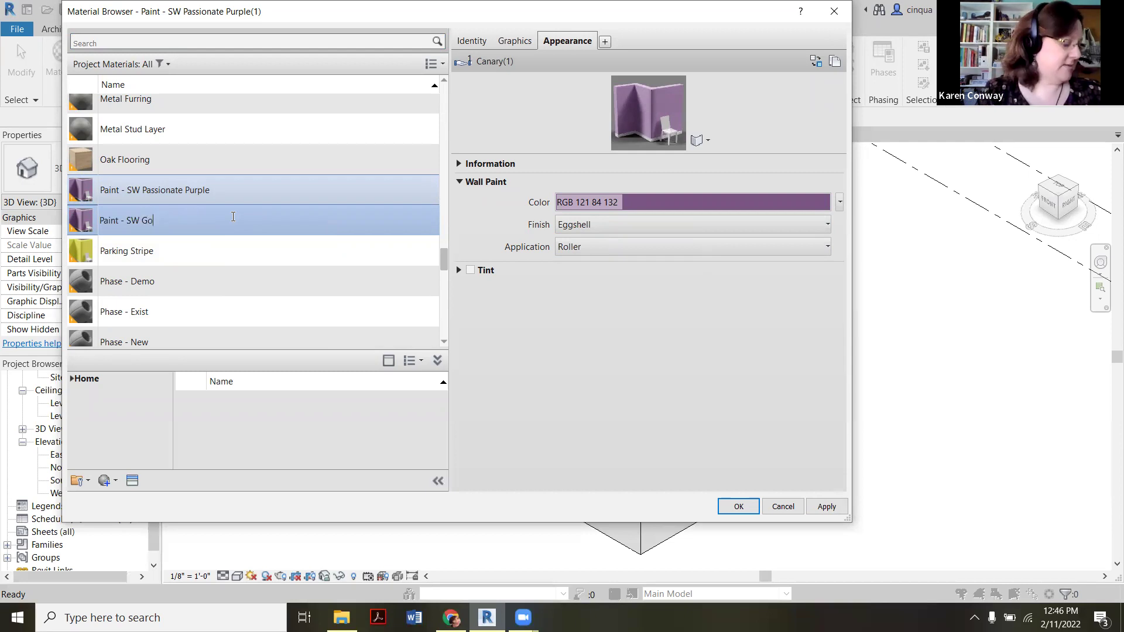
text(ssamer Vex)
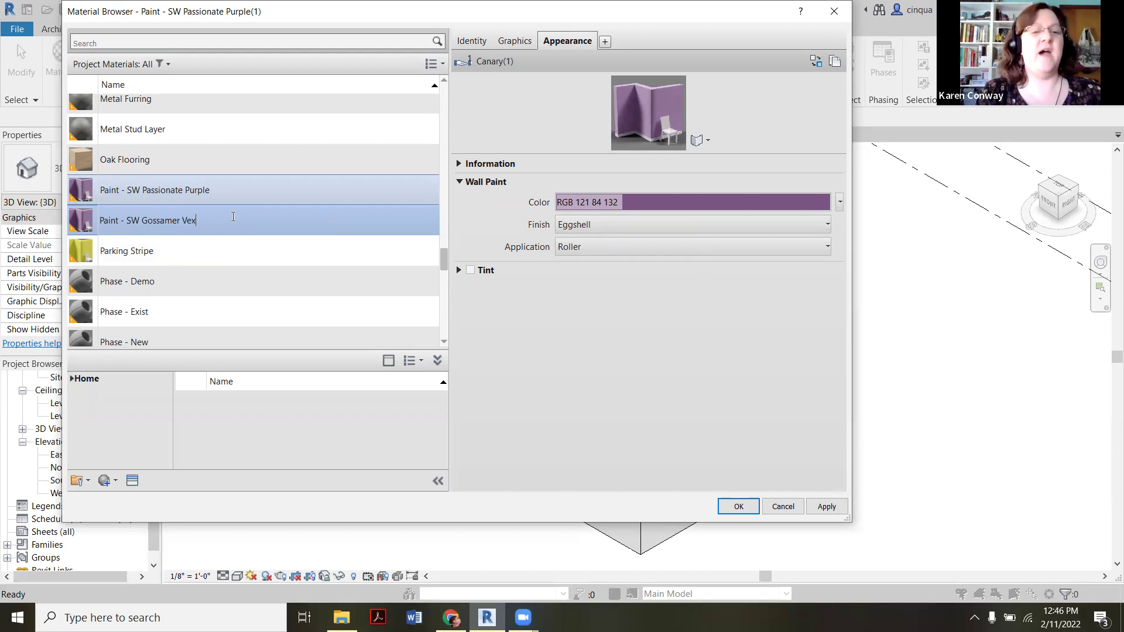
scroll(375, 196, up, 1)
scroll(340, 228, down, 3)
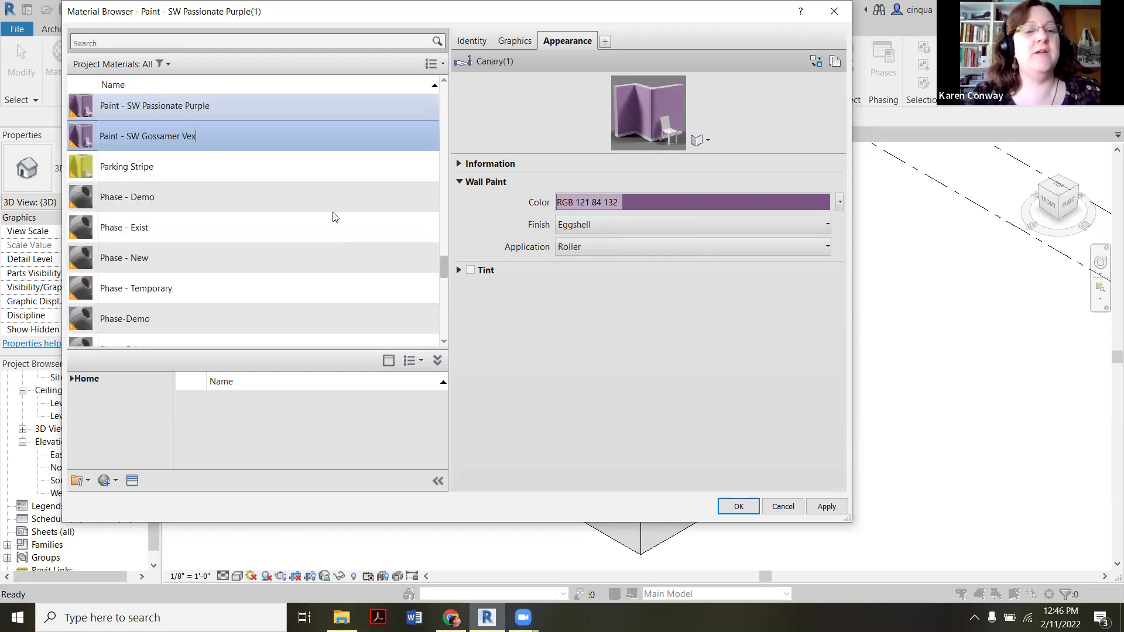
Duplicate the appearance asset as Canary(2) and set its wall paint colour to RGB 211, 206, 196.
click(836, 66)
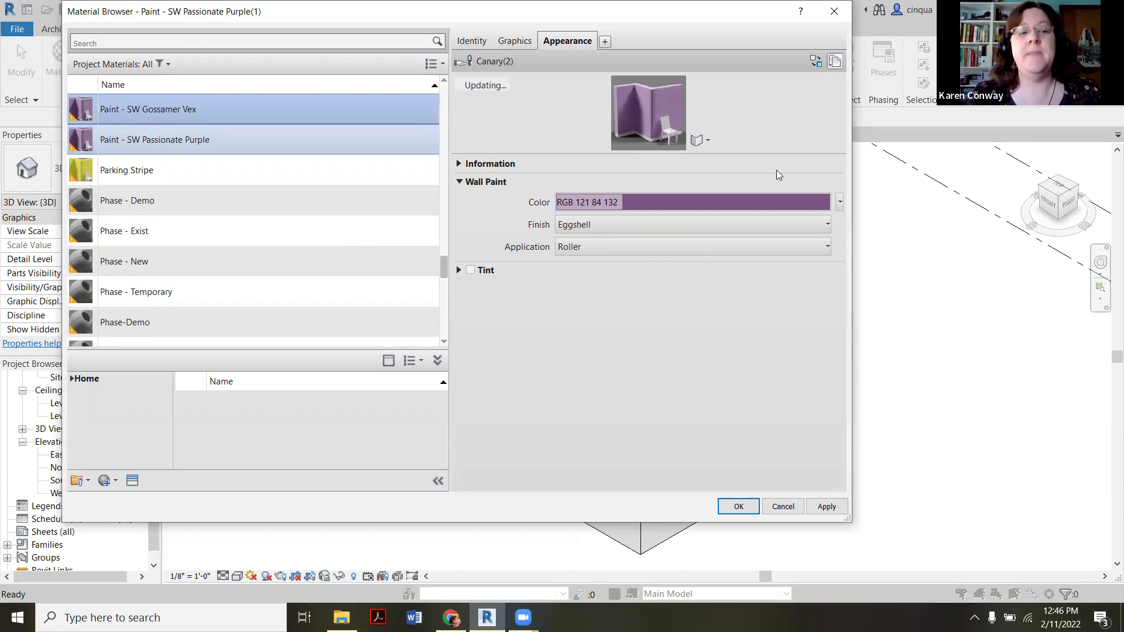
click(717, 209)
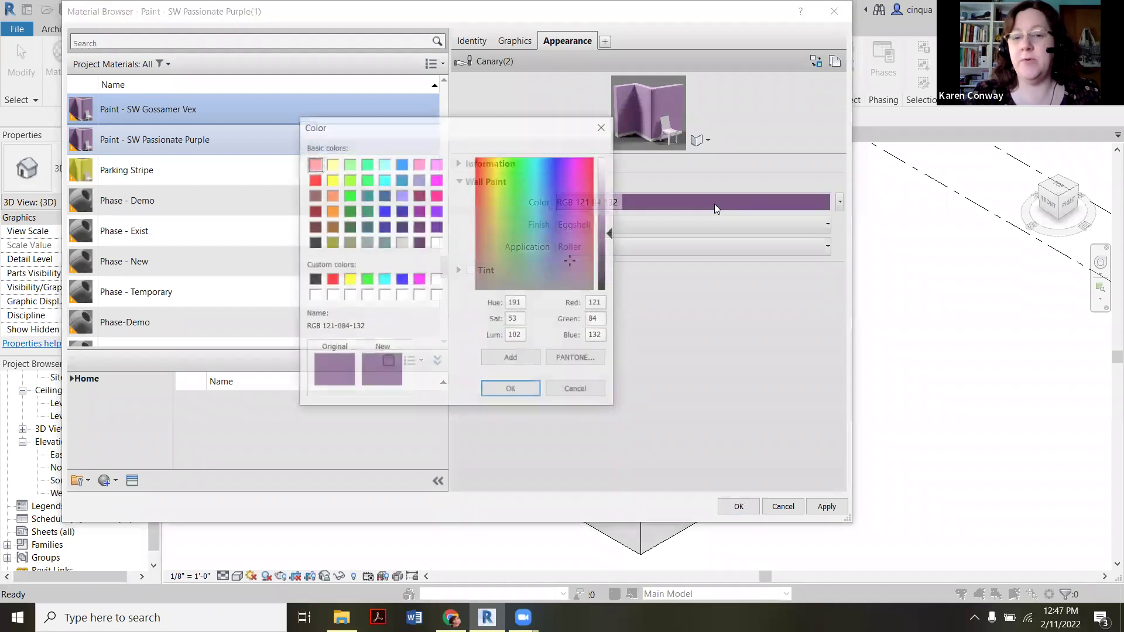
double_click(598, 303)
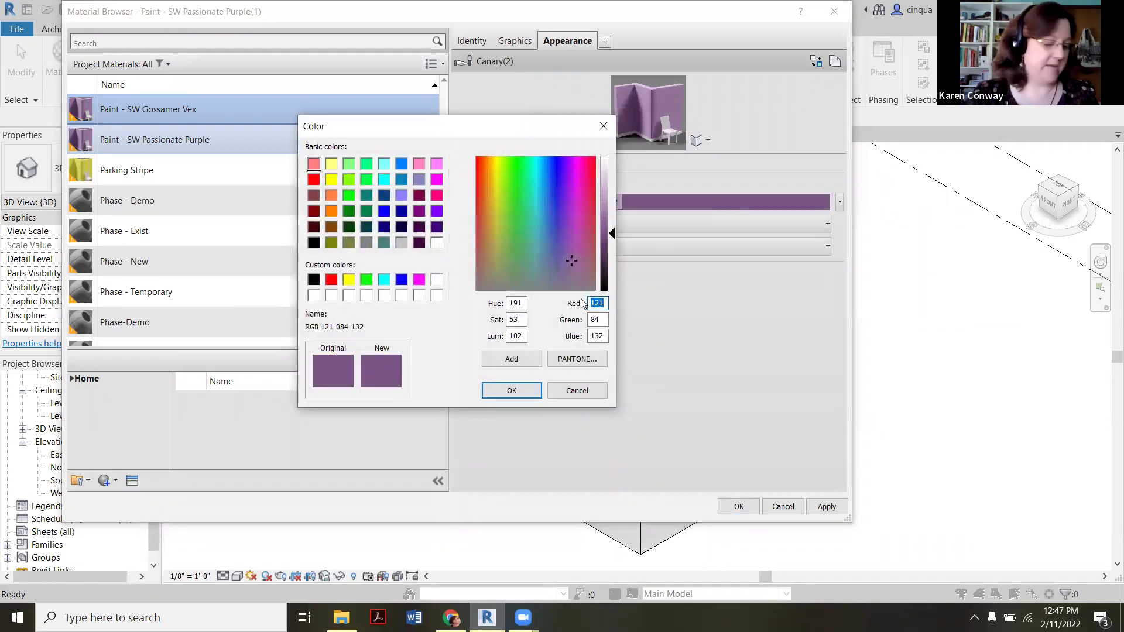
text(211)
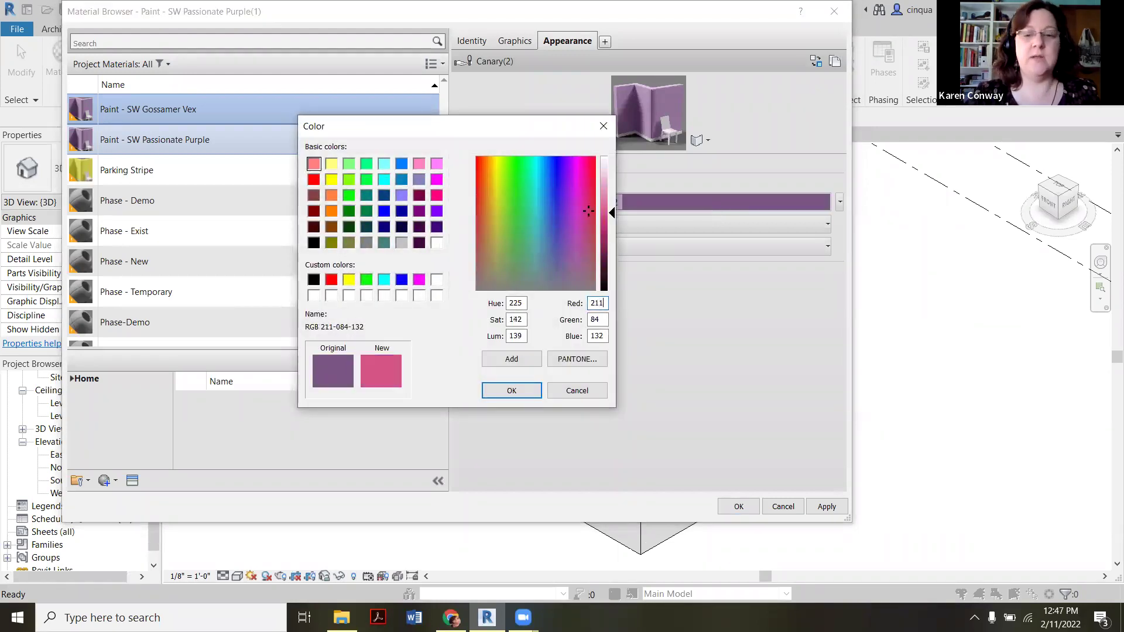
double_click(600, 318)
text(206)
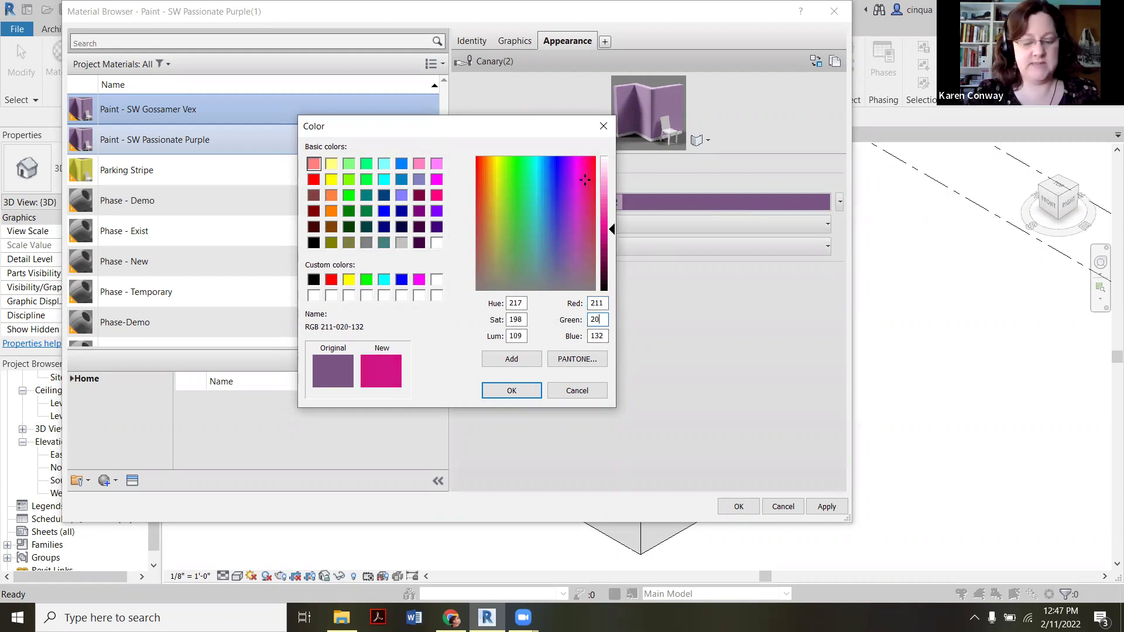
double_click(597, 336)
text(19)
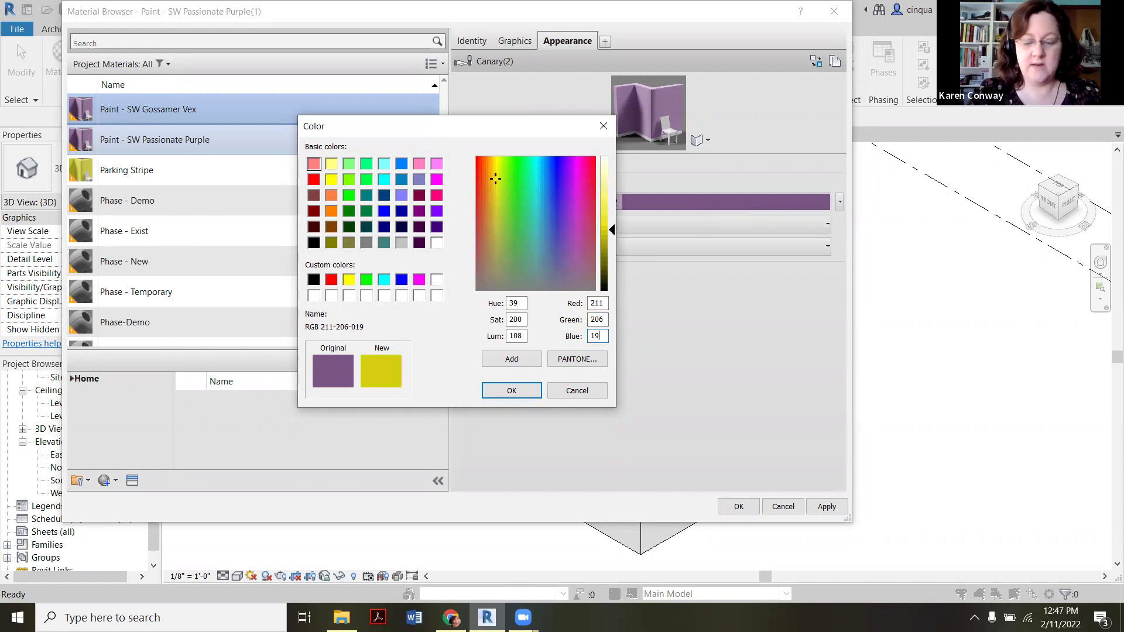
text(6)
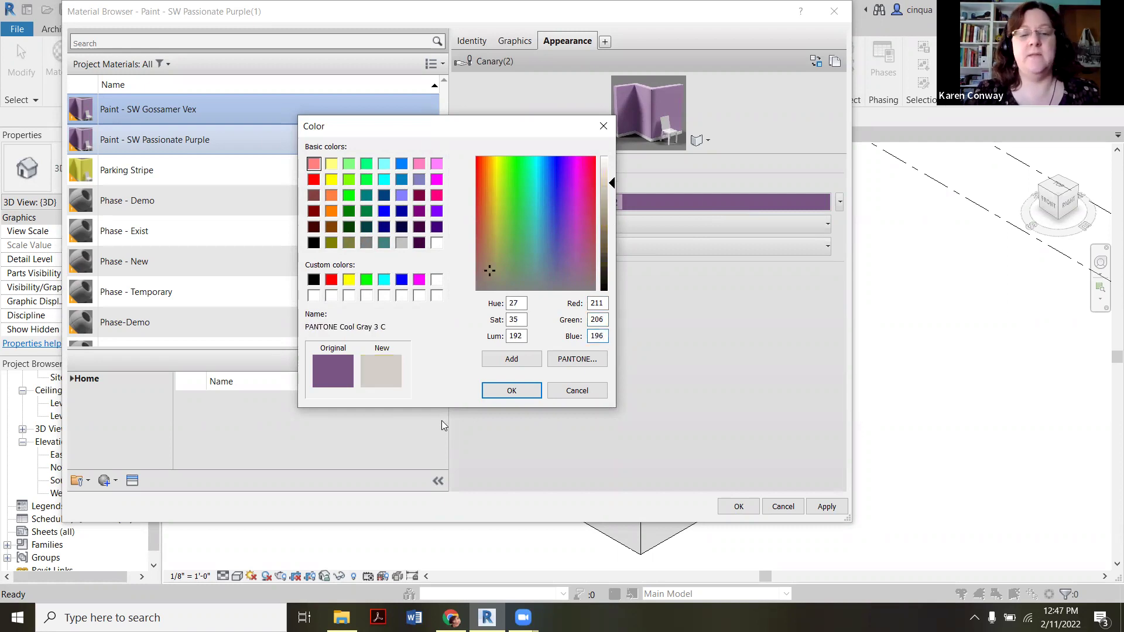
click(521, 391)
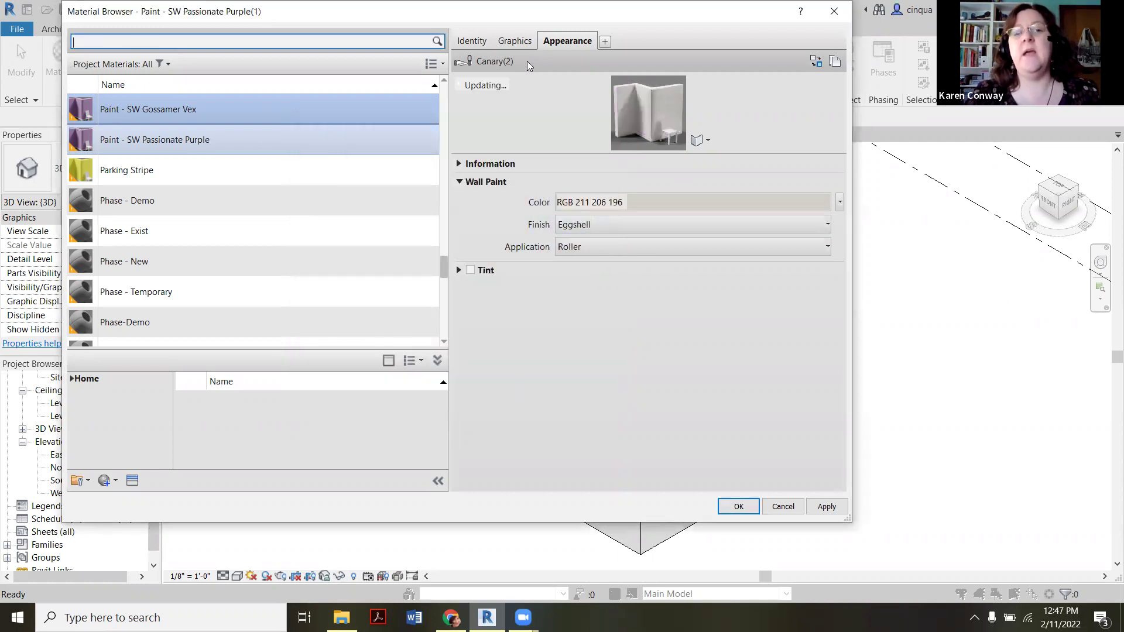
Keep Use Render Appearance on in Graphics, then apply the Gossamer Vex changes and close the Material Browser.
click(515, 41)
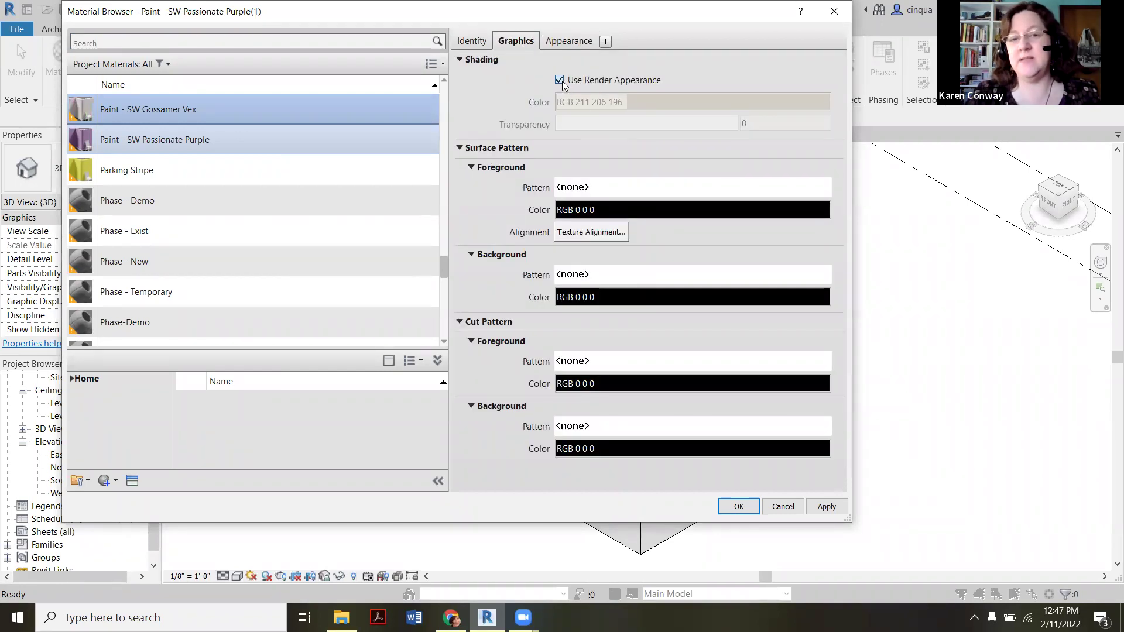
click(826, 506)
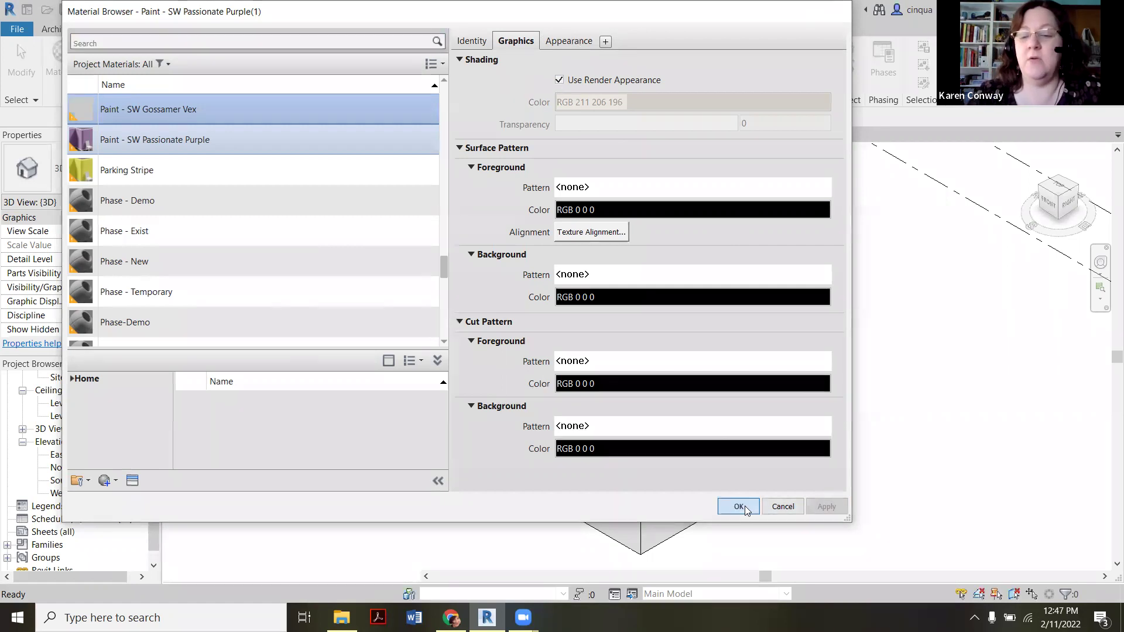
click(739, 507)
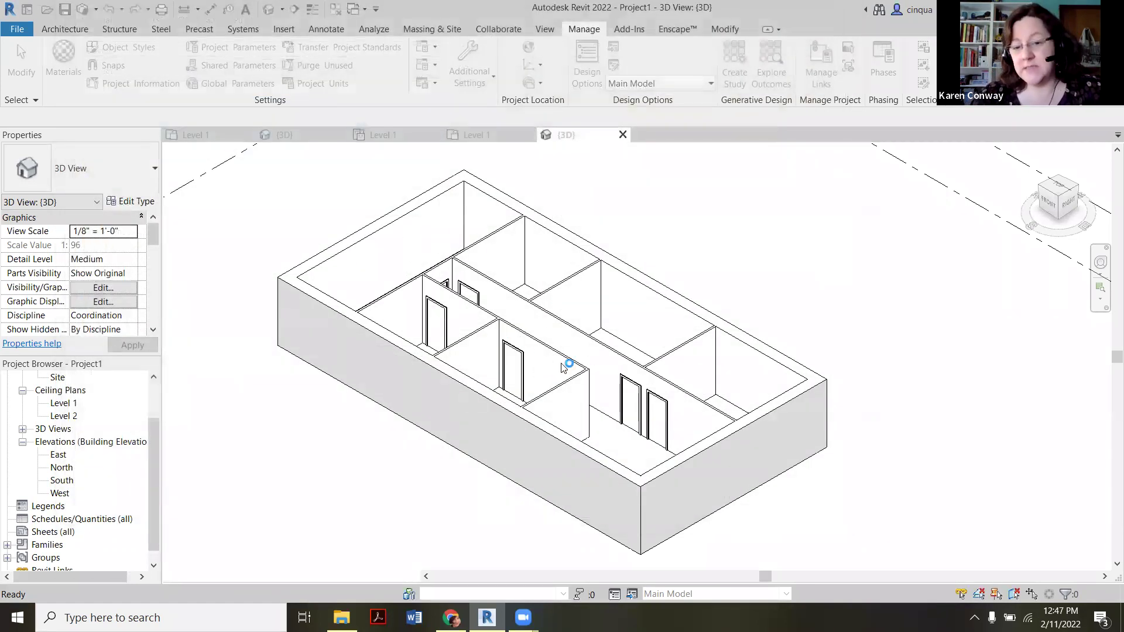